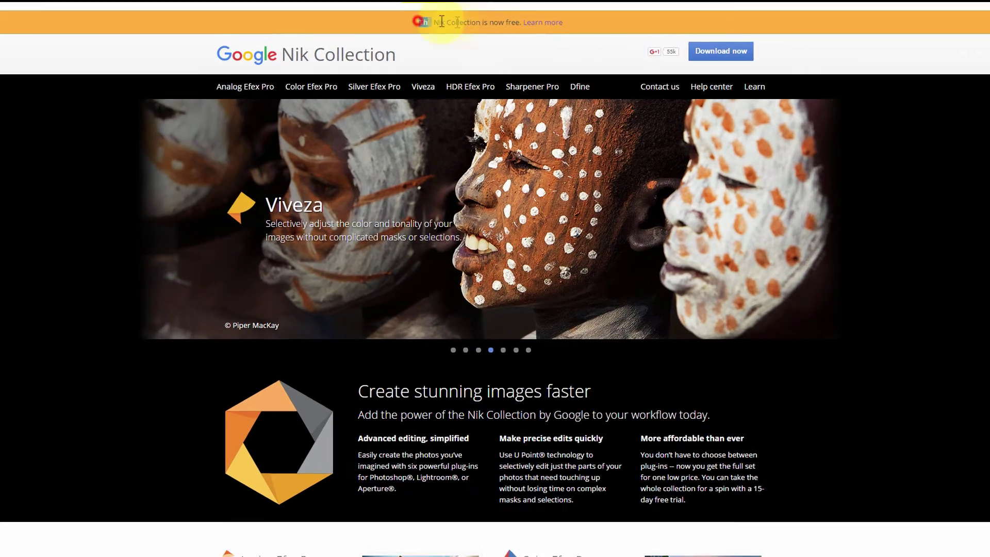
Highlight the 'Nik Collection is now free' announcement on the Google Nik Collection website
drag(418, 22, 591, 24)
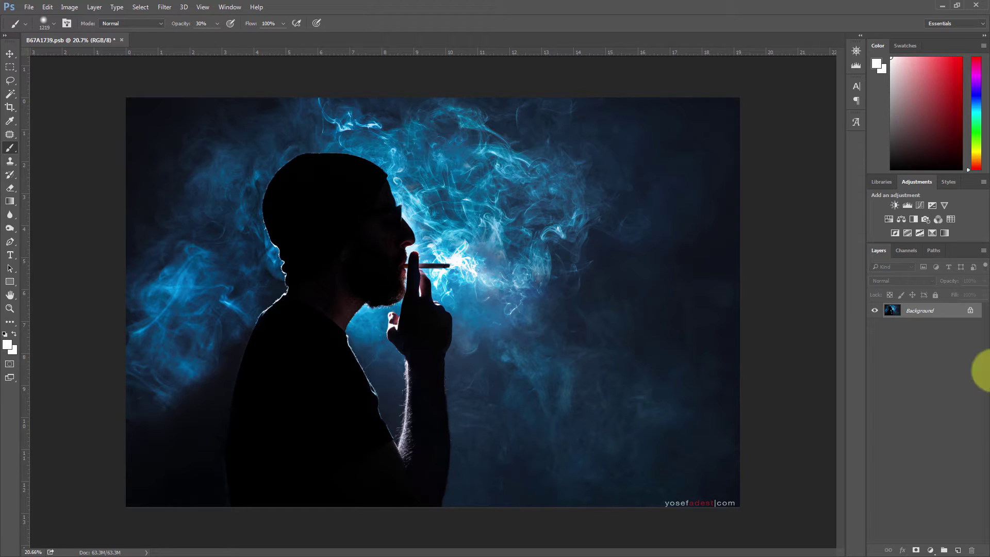
Shrink the brush from 1219 to 696, set brush opacity to 100%, and bring up the Nik Selective Tool panel
click(908, 358)
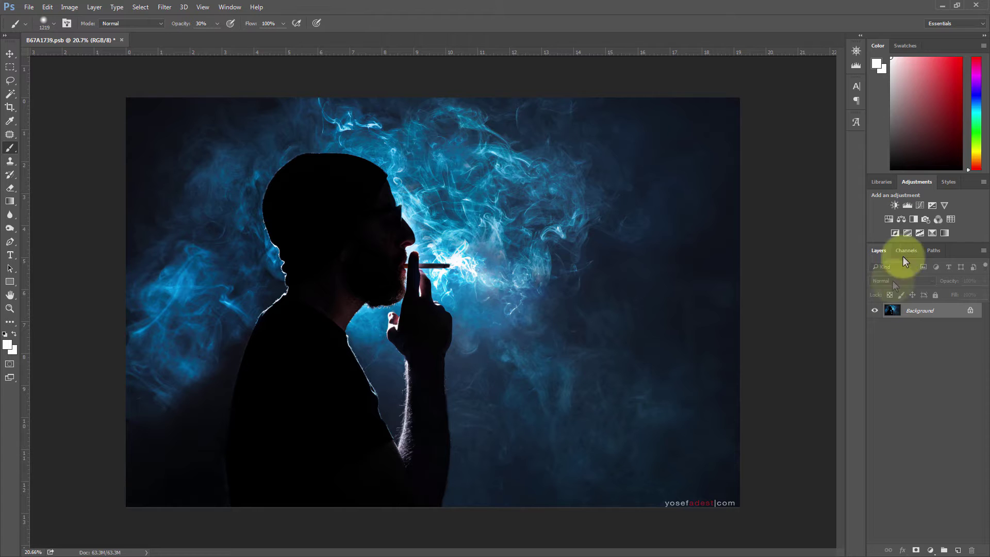
click(886, 338)
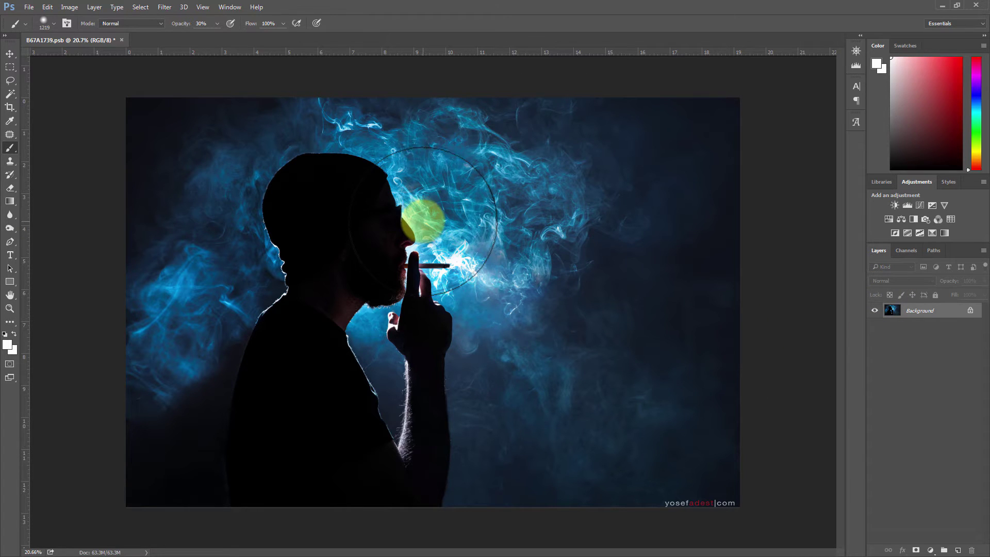
mouse_move(413, 215)
mouse_down()
mouse_move(392, 206)
mouse_move(465, 210)
mouse_move(460, 79)
mouse_move(474, 332)
mouse_move(464, 172)
mouse_move(448, 110)
mouse_move(435, 108)
mouse_up()
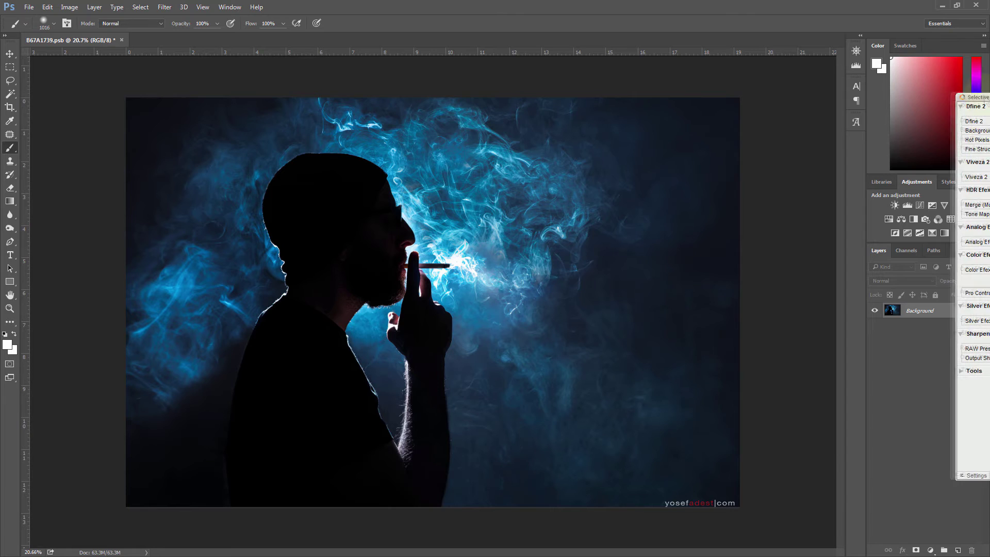
drag(969, 90, 726, 41)
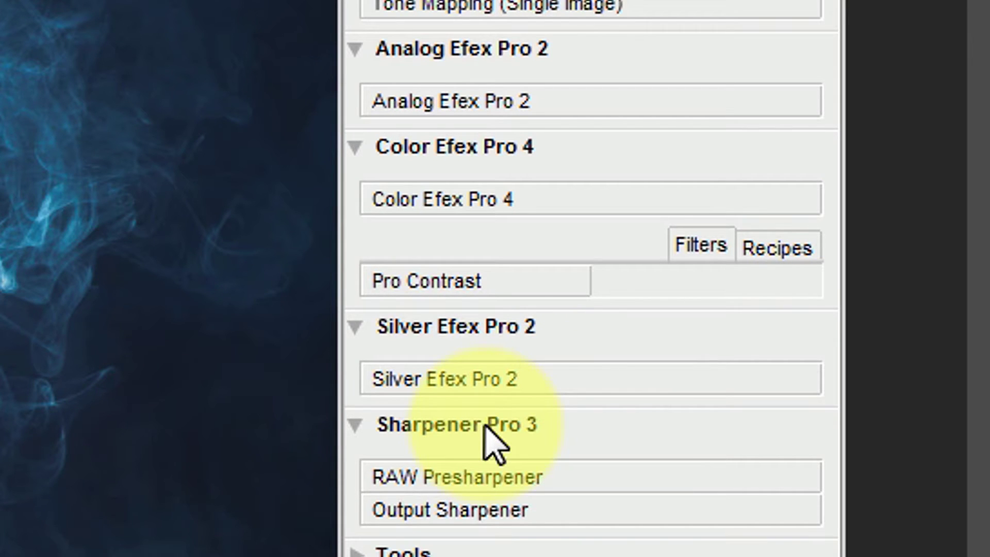
Launch Color Efex Pro 4 on the smoker photo from the Nik panel's filter list
click(704, 244)
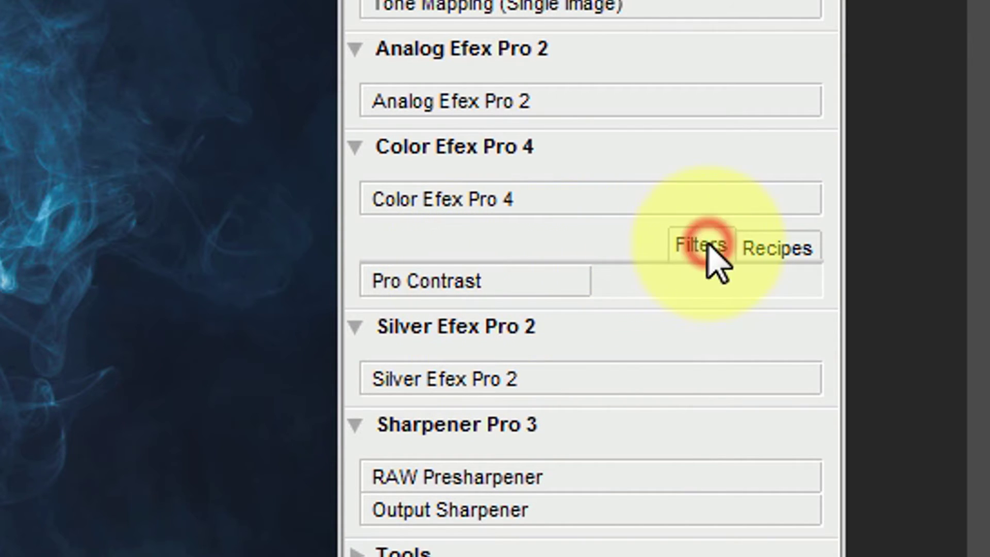
click(469, 209)
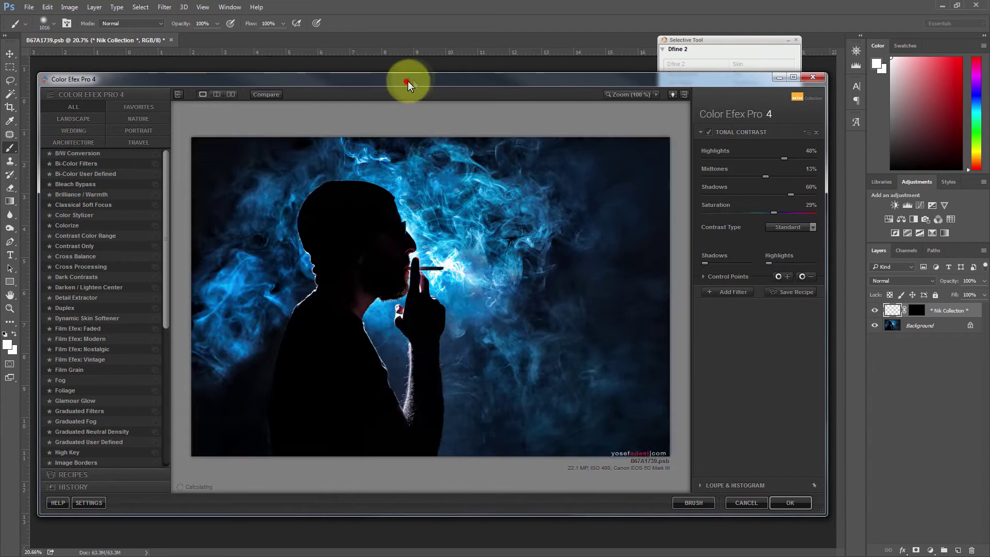
drag(407, 81, 406, 47)
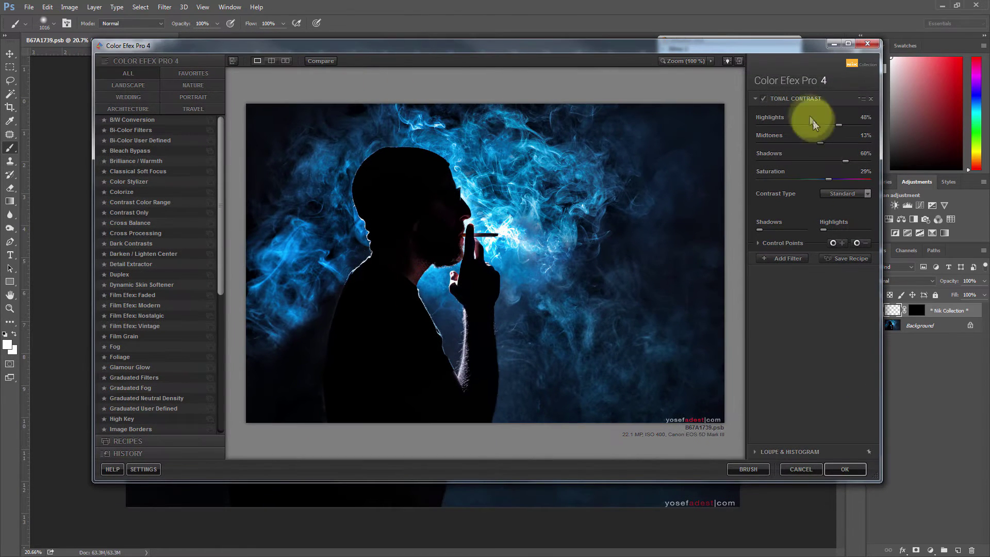
Delete the preloaded Tonal Contrast and apply a fresh Tonal Contrast at its default values
click(871, 98)
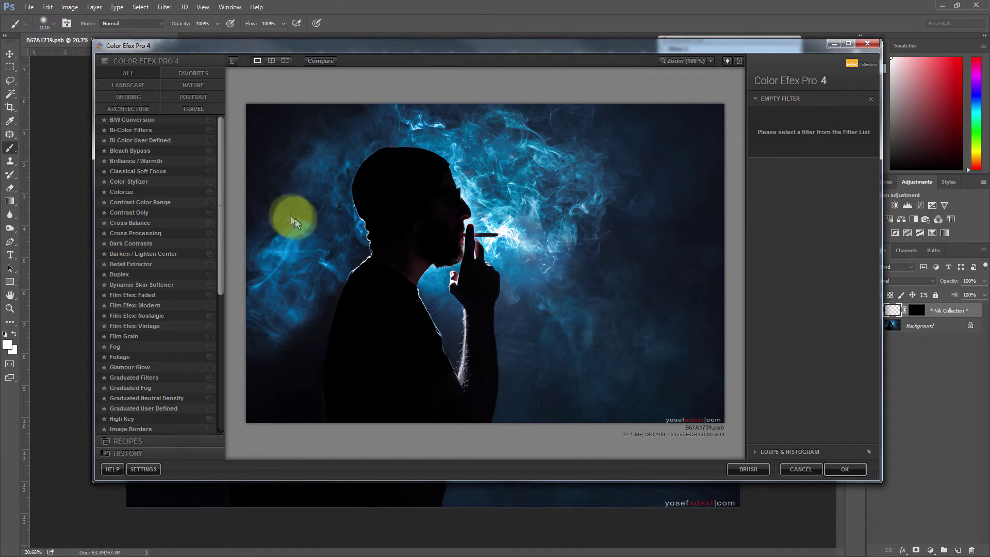
drag(220, 174, 231, 339)
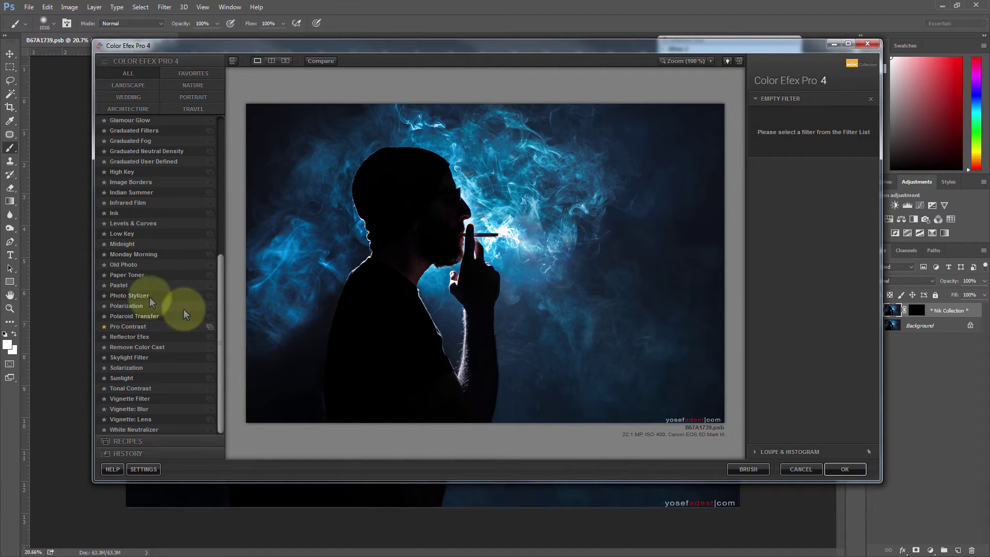
click(153, 390)
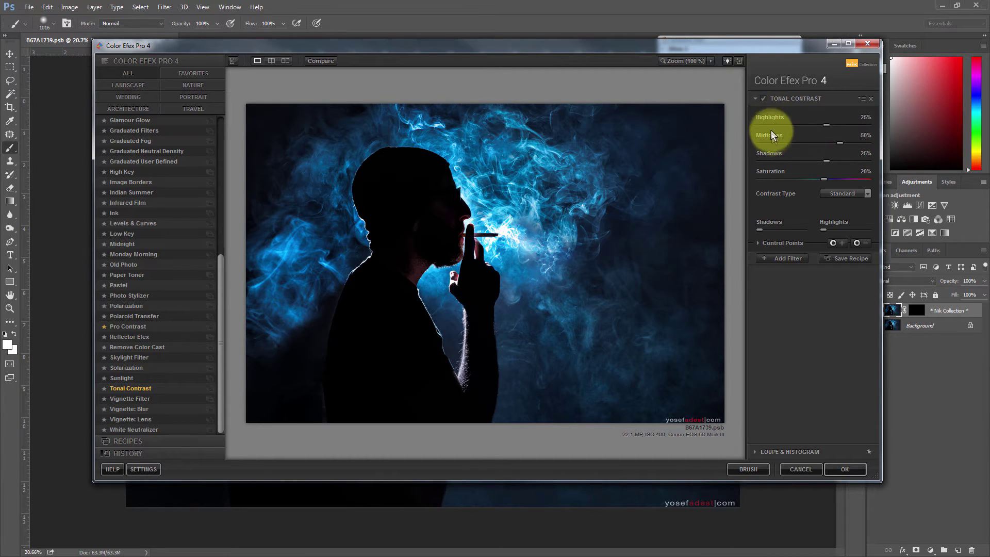
Zero the Tonal Contrast sliders, then dial in Highlights 16%, Midtones 48%, Shadows 60%, Saturation 31%
click(866, 118)
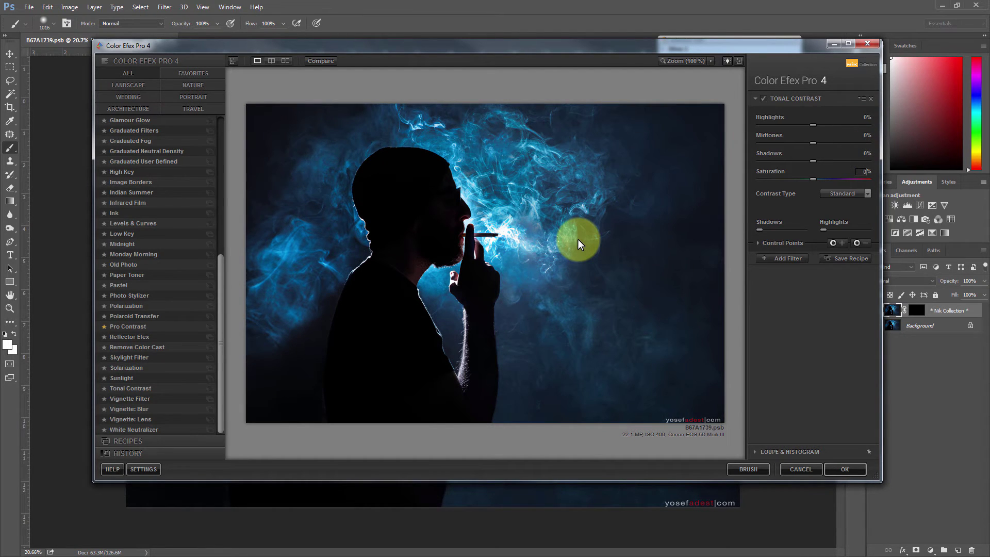
click(812, 124)
mouse_move(859, 122)
mouse_down()
mouse_move(770, 125)
mouse_move(853, 124)
mouse_up()
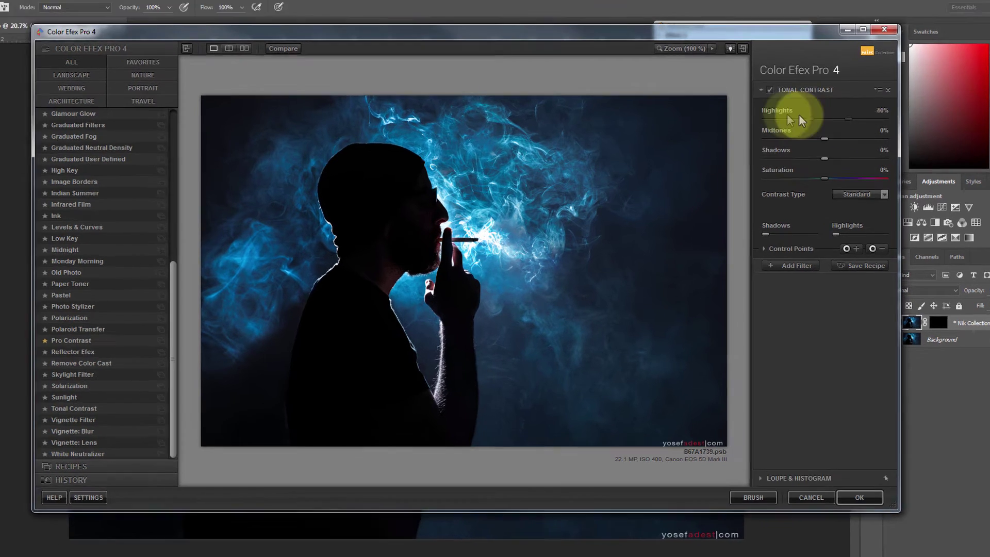
drag(922, 86, 892, 88)
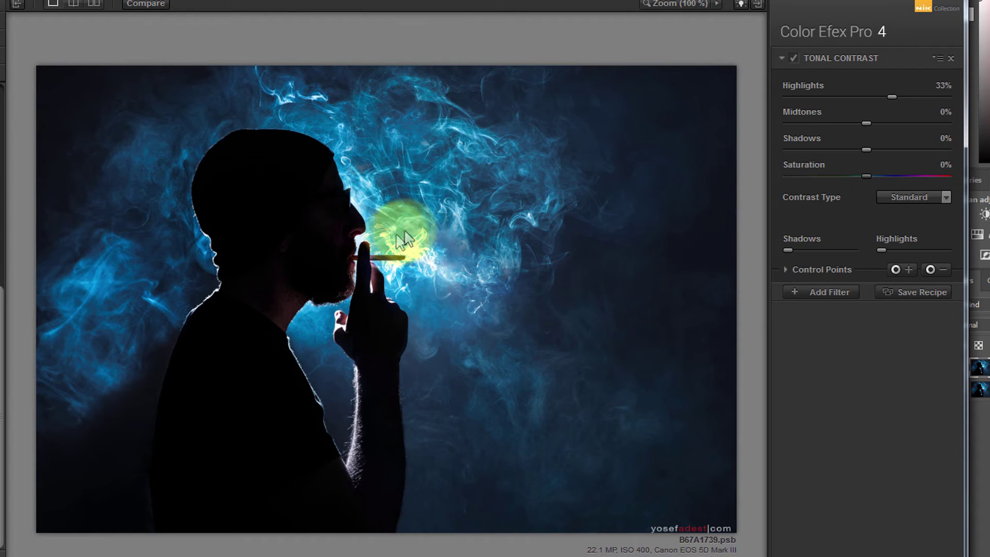
drag(897, 88, 909, 117)
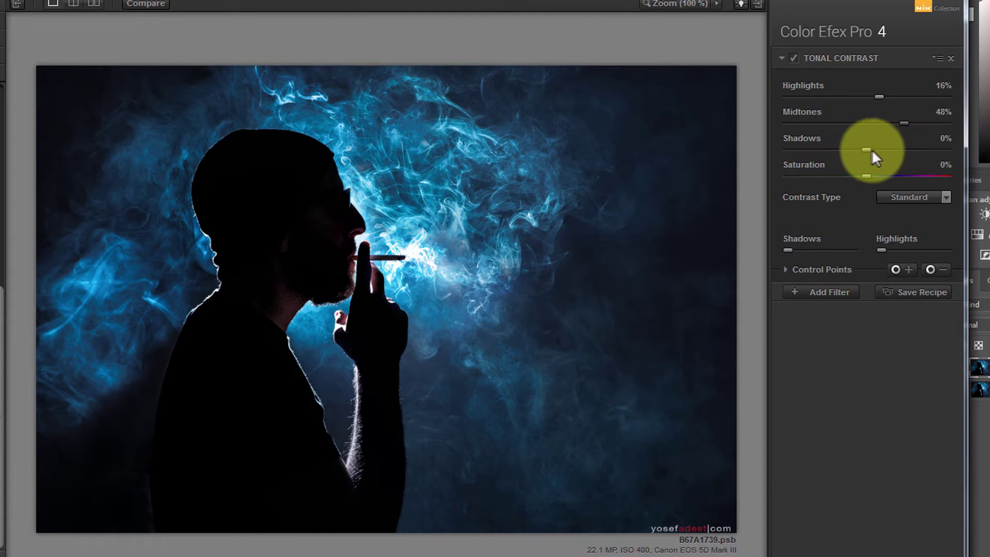
drag(870, 150, 916, 149)
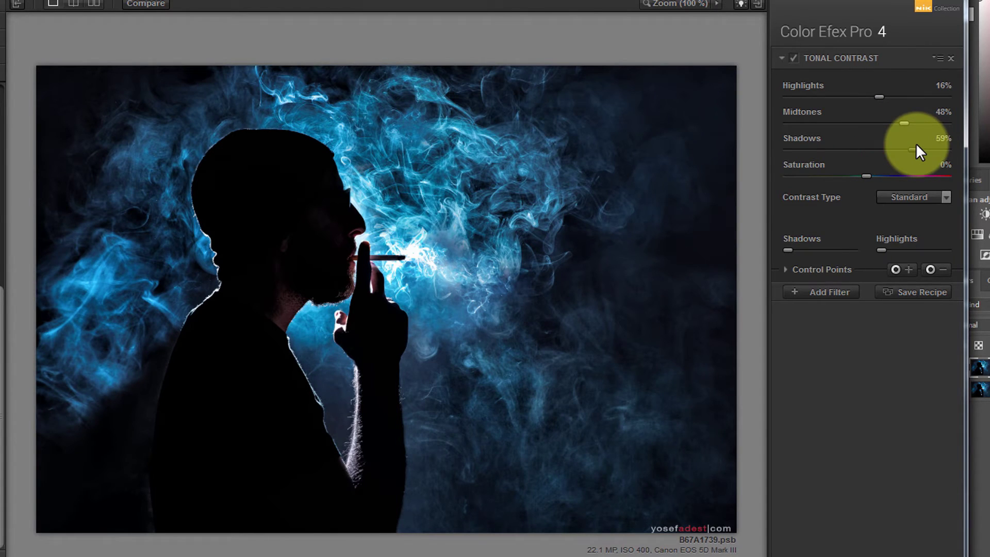
drag(916, 144, 917, 144)
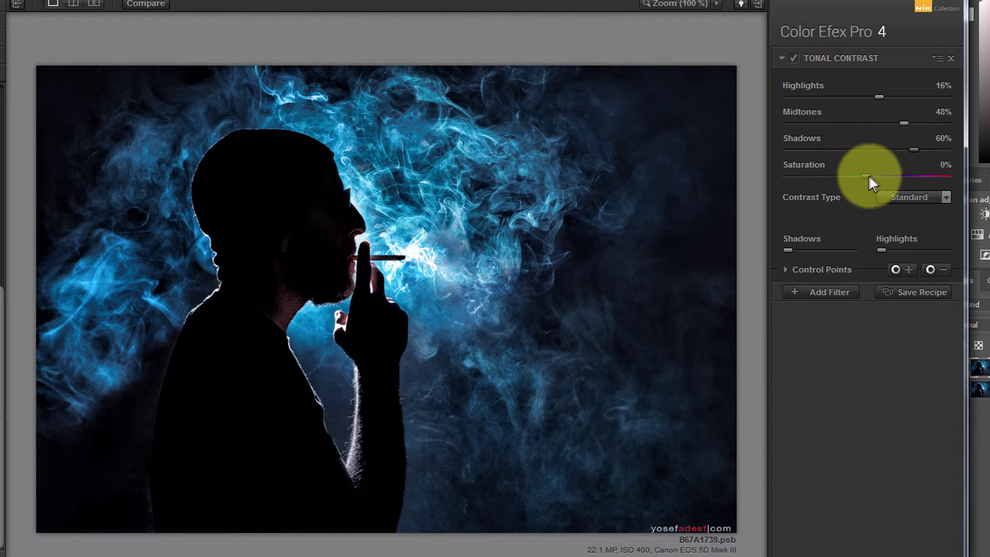
drag(867, 175, 892, 175)
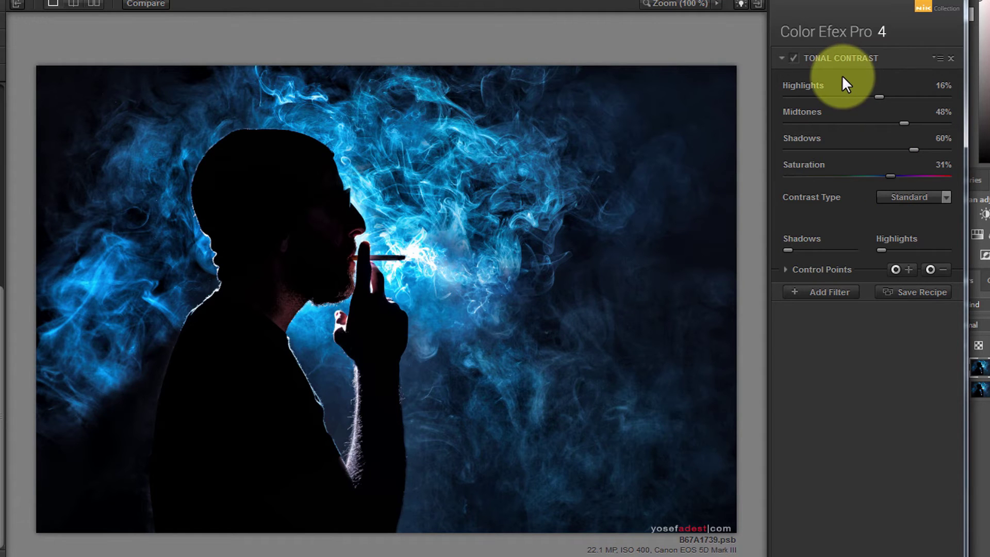
Place a first control point on the cigarette smoke and widen its reach to 56%
click(782, 268)
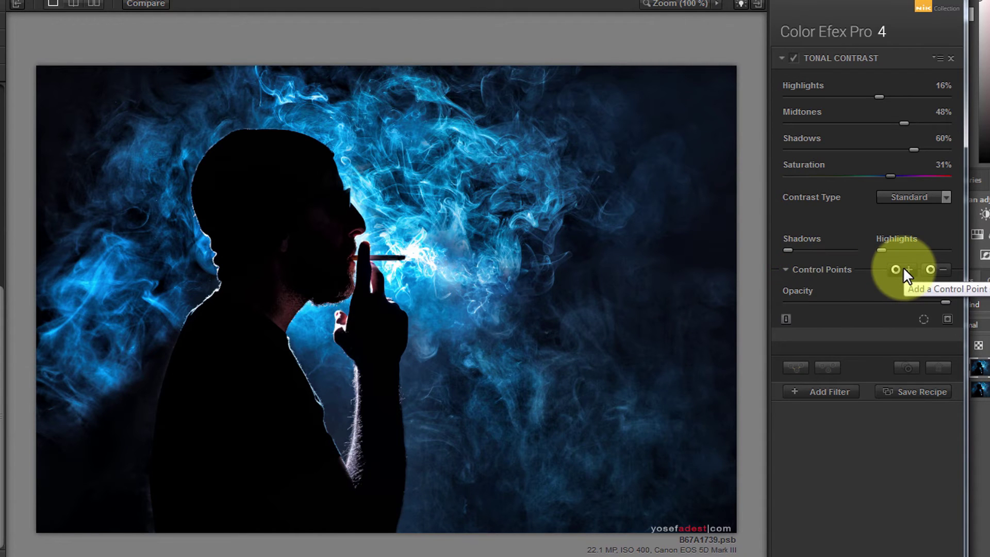
click(903, 267)
click(428, 243)
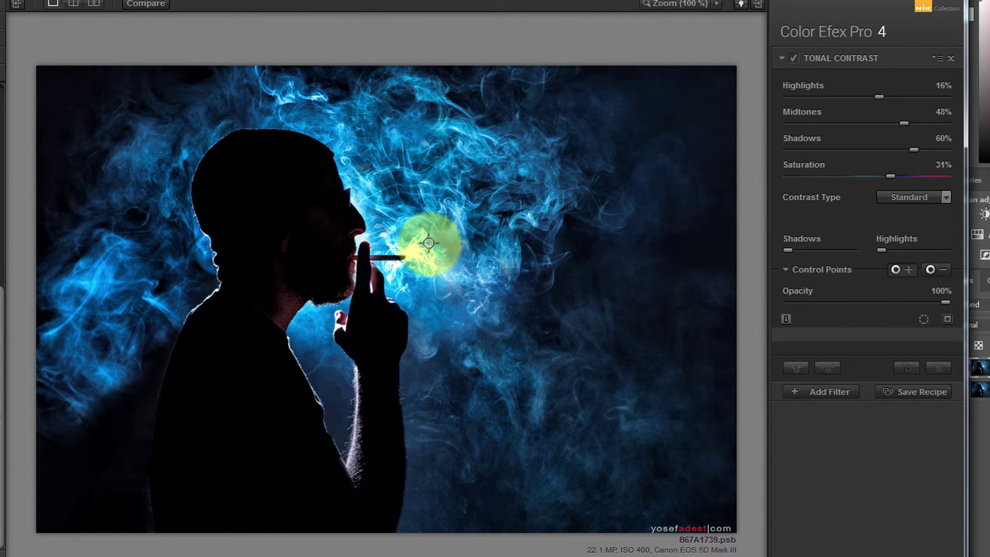
click(405, 250)
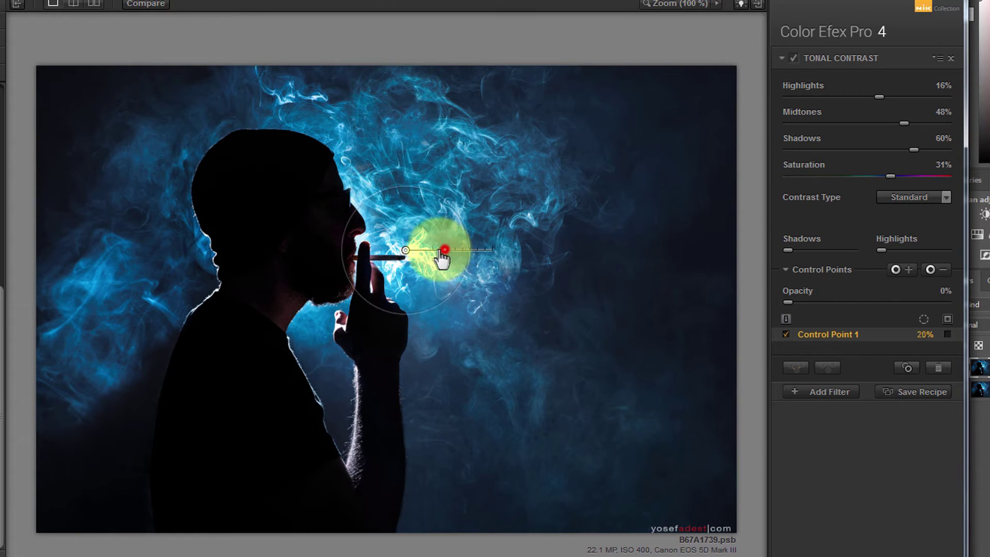
mouse_move(442, 250)
mouse_down()
mouse_move(458, 249)
mouse_move(449, 250)
mouse_up()
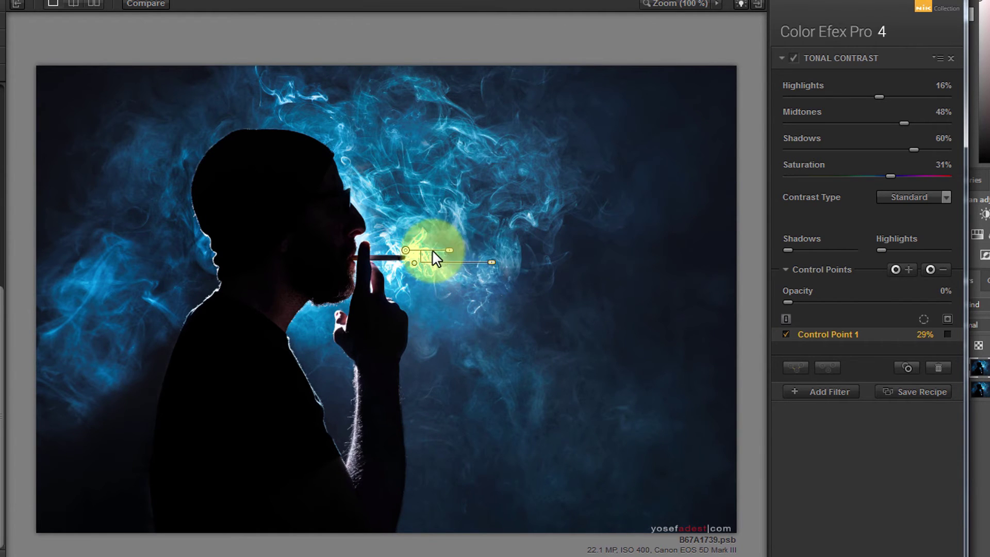
drag(449, 250, 464, 251)
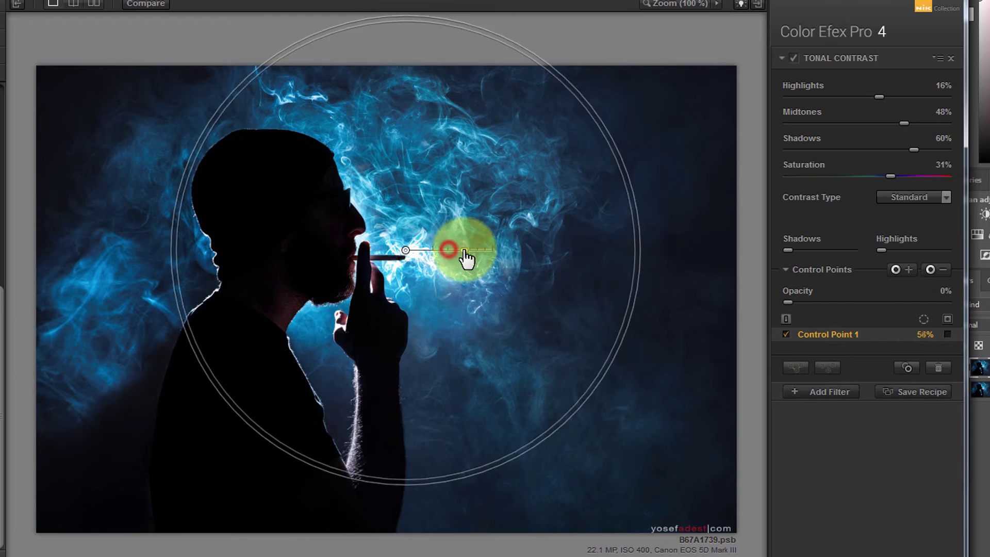
Add control points in the upper-right and lower-right smoke, plus one at the neck set to 100%
click(783, 320)
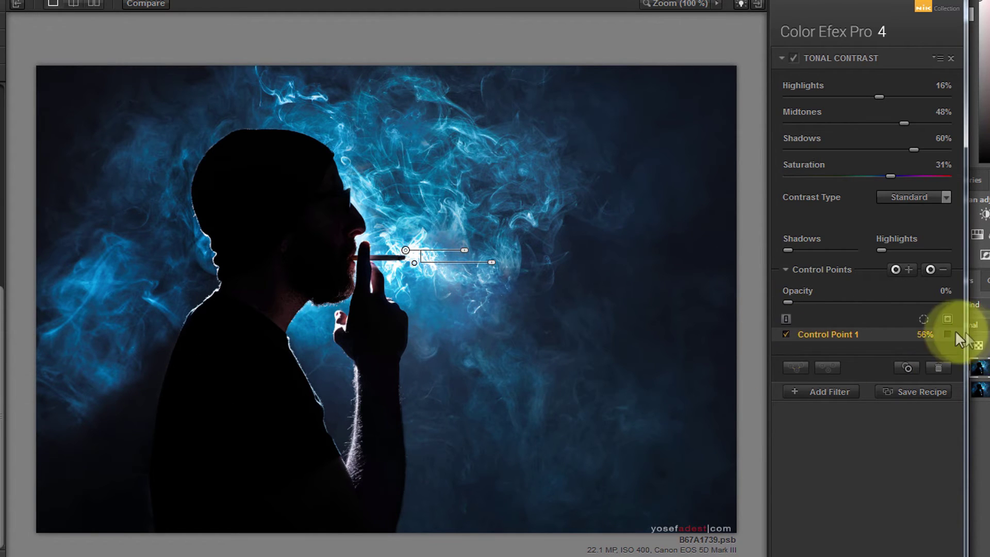
click(895, 269)
click(553, 194)
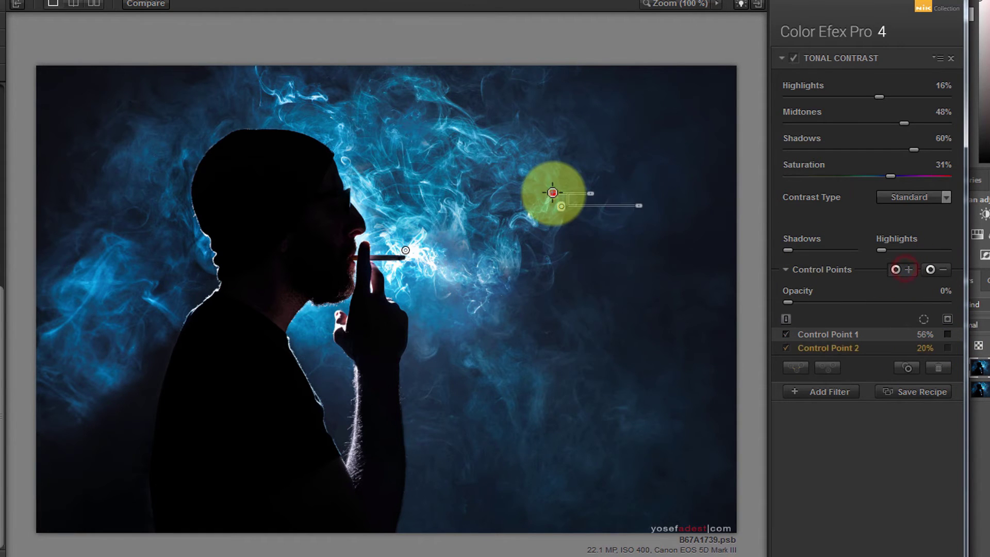
click(909, 271)
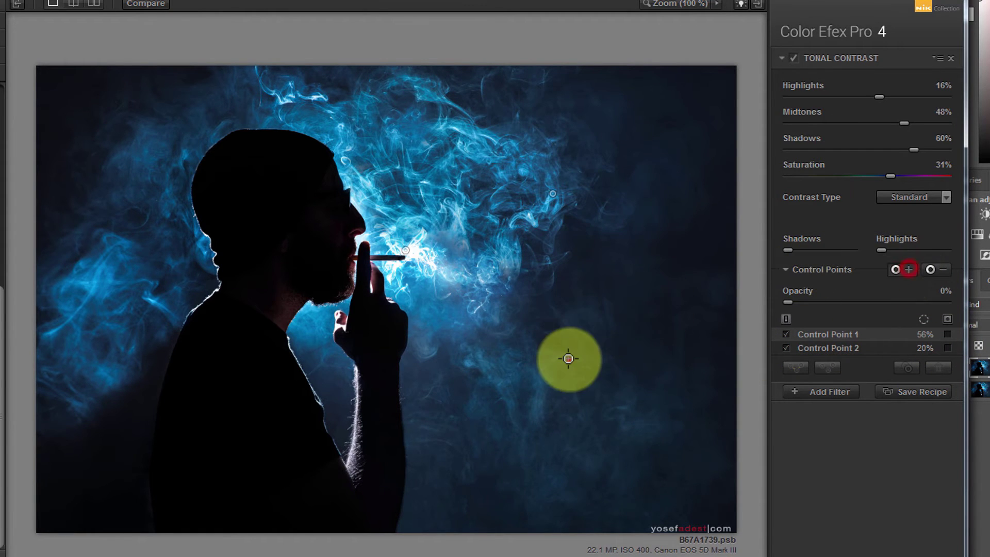
click(568, 359)
click(896, 269)
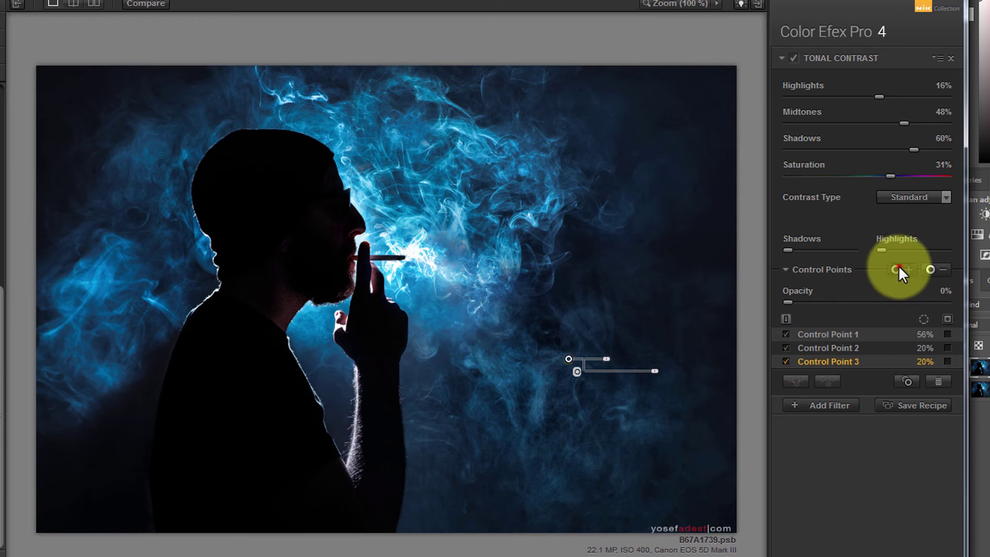
click(328, 326)
drag(366, 327, 454, 330)
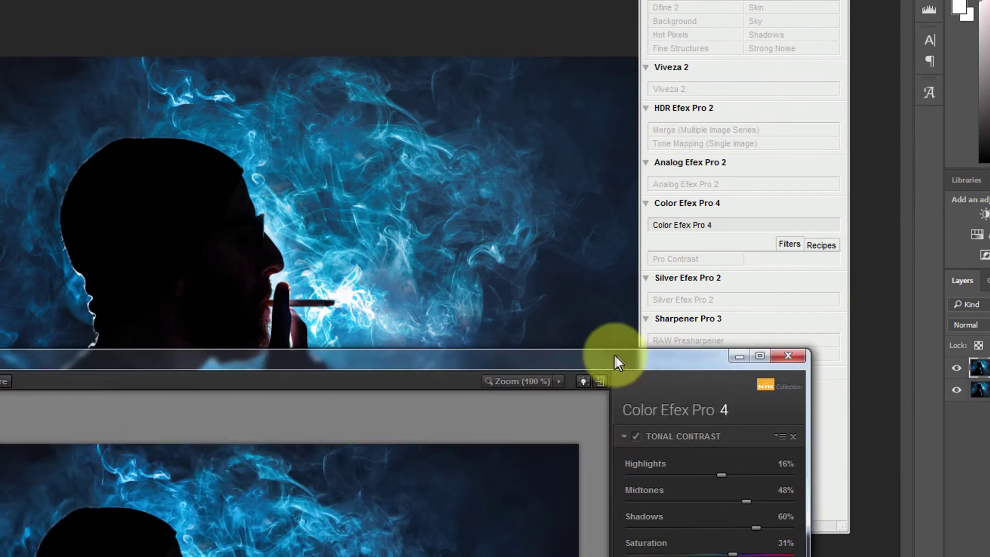
Move the Color Efex Pro window, show its filter list, and maximize it to fill the screen
drag(613, 354, 354, 161)
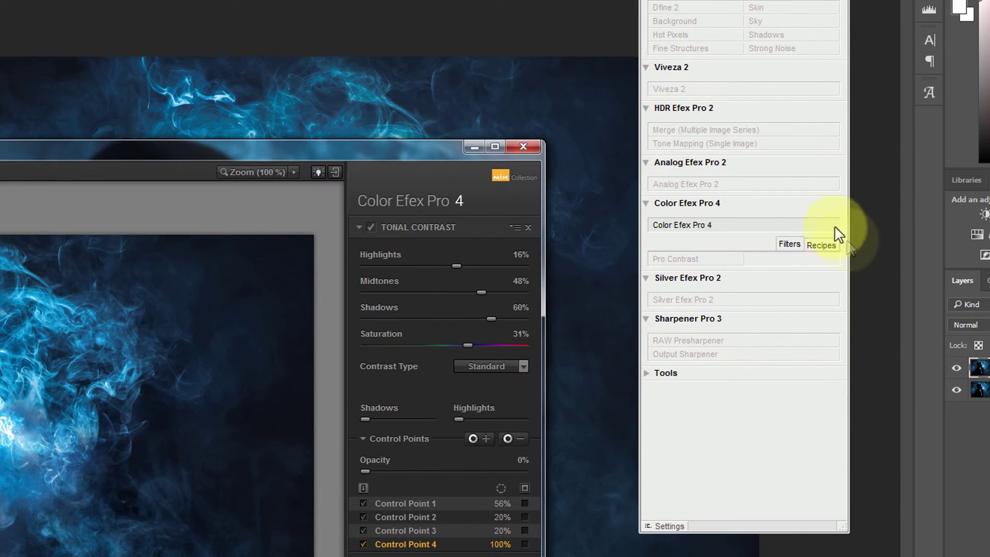
click(791, 243)
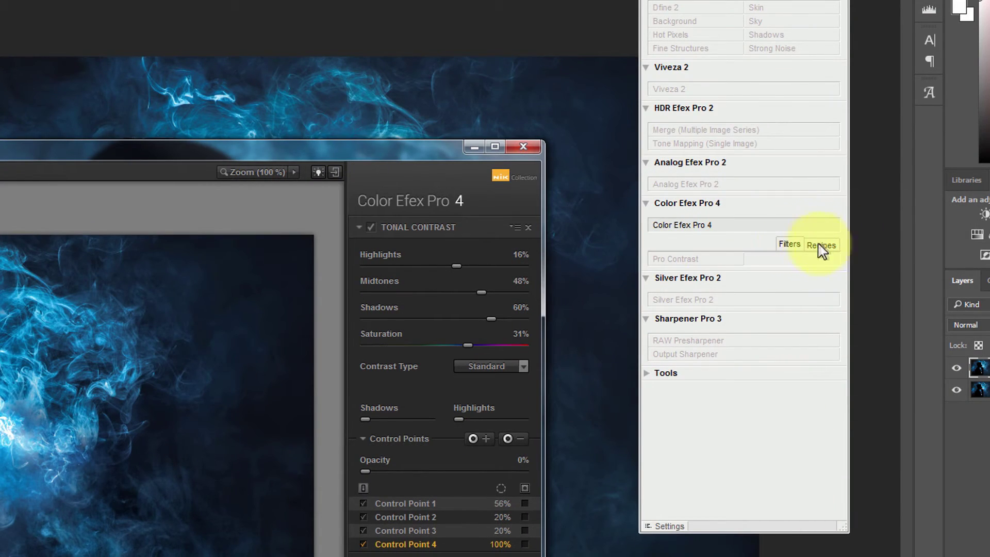
drag(442, 153, 386, 30)
double_click(384, 27)
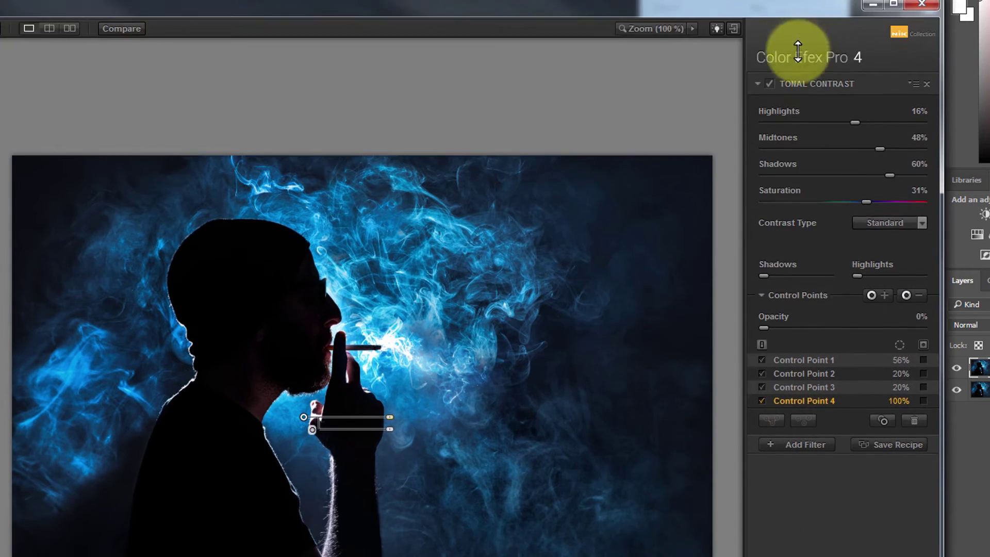
double_click(796, 44)
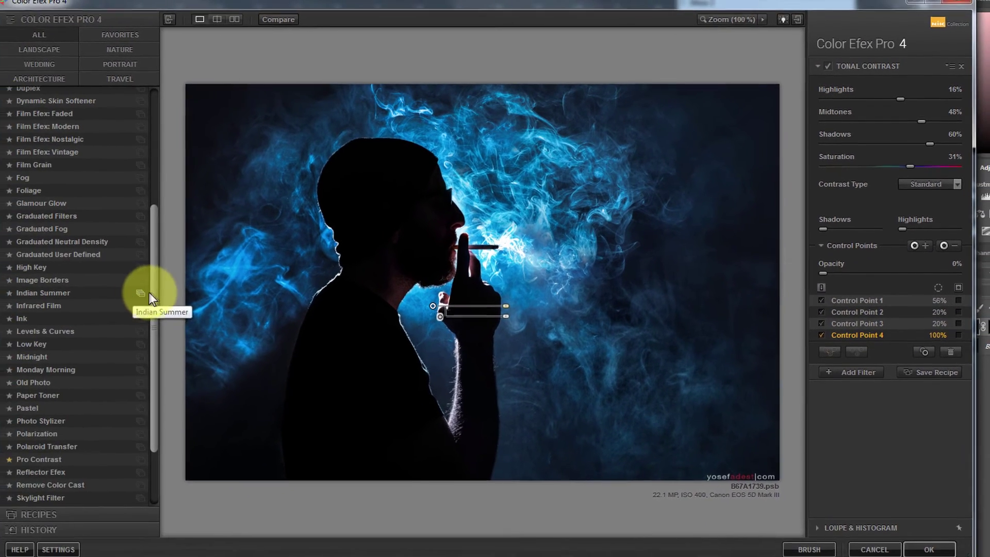
Stack a new Pro Contrast filter onto the Tonal Contrast filter
scroll(93, 330, down, 3)
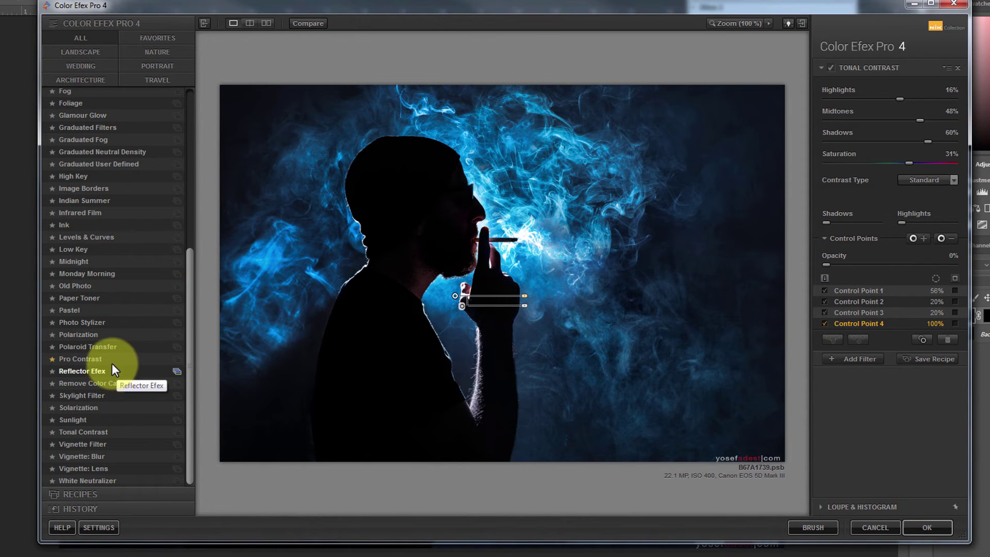
click(108, 361)
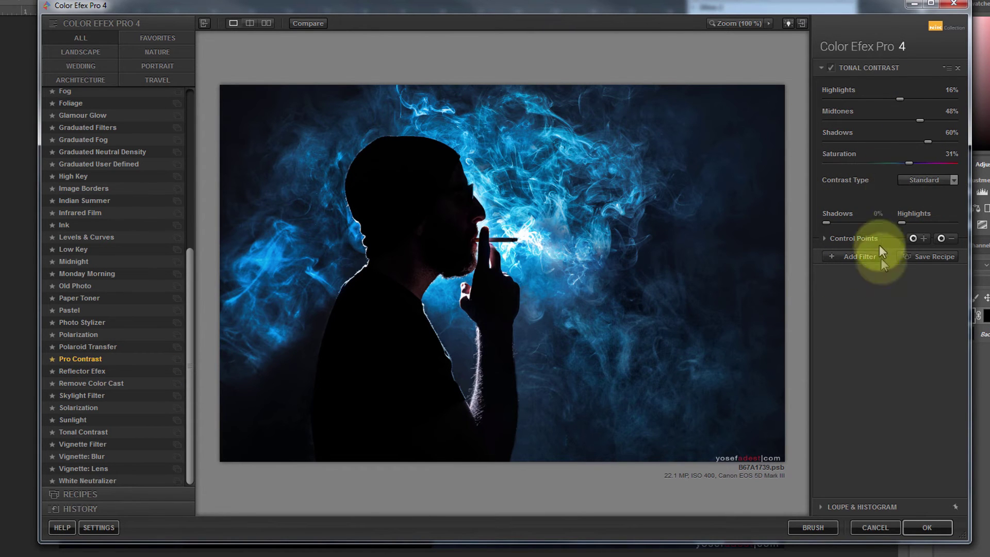
click(861, 258)
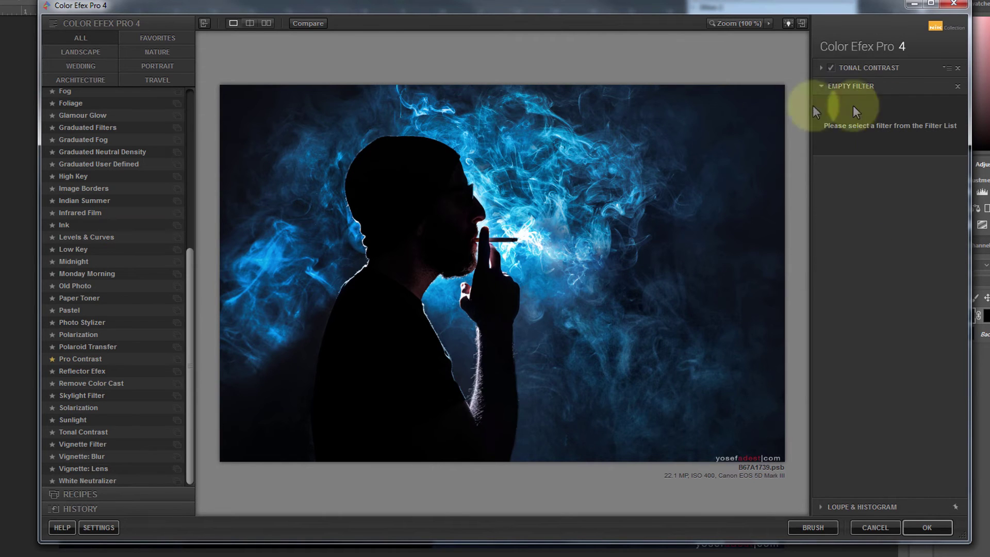
click(141, 360)
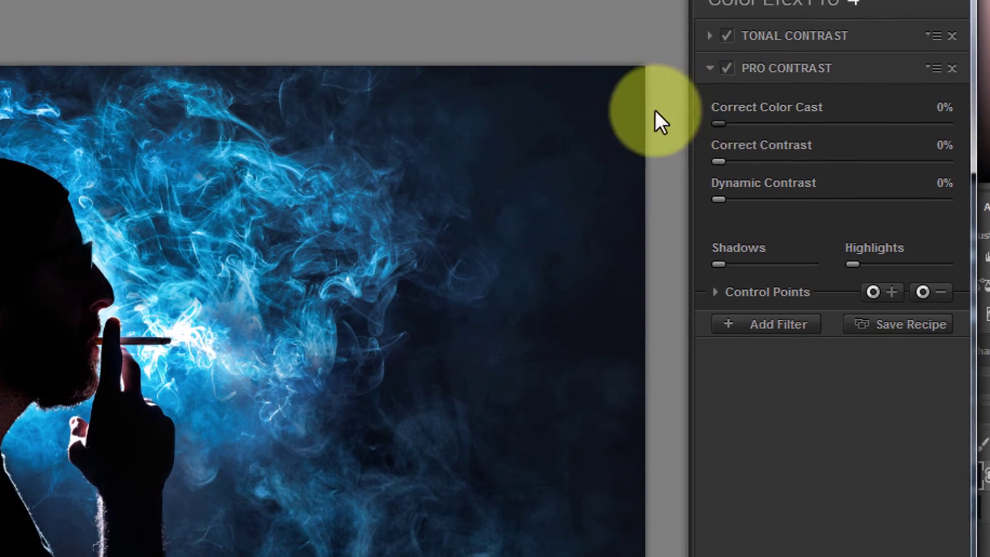
Set color cast correction 15%, contrast 17%, dynamic contrast 8%, add a smoke control point, and apply
drag(718, 124, 753, 112)
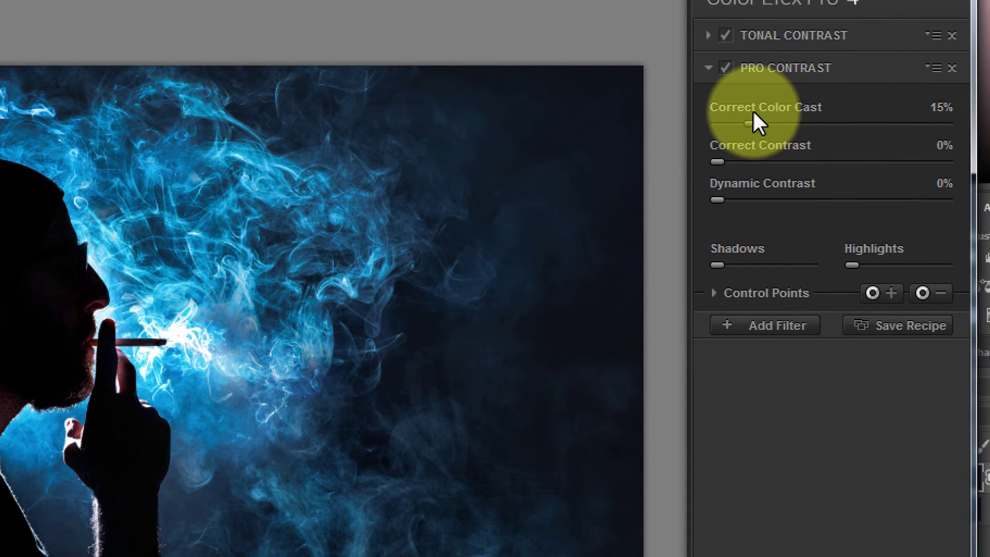
drag(717, 161, 760, 157)
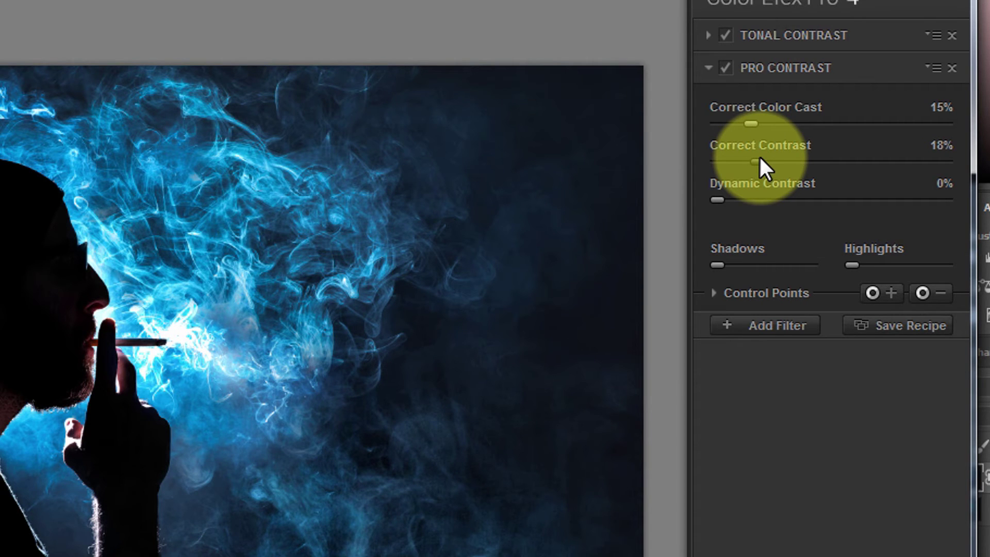
drag(759, 155, 756, 156)
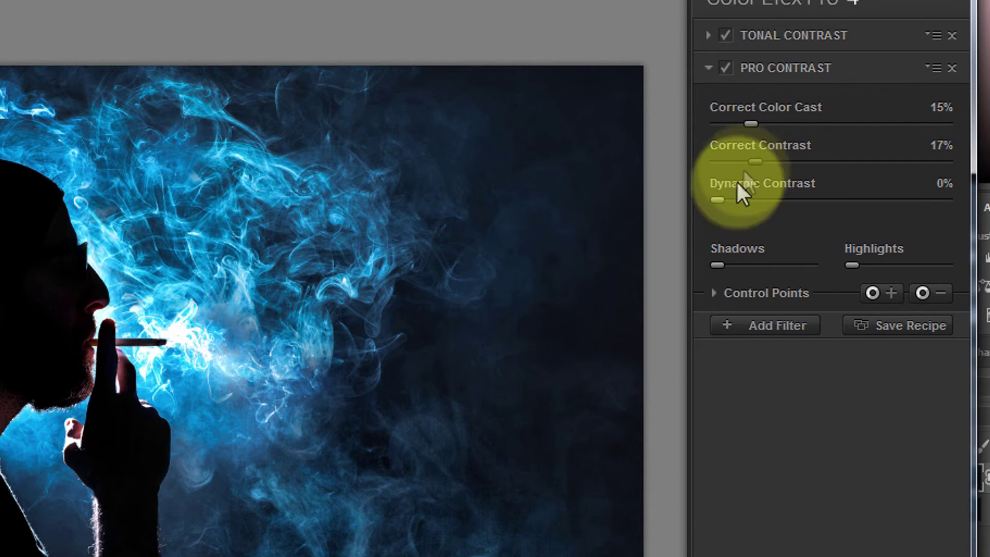
drag(716, 200, 741, 196)
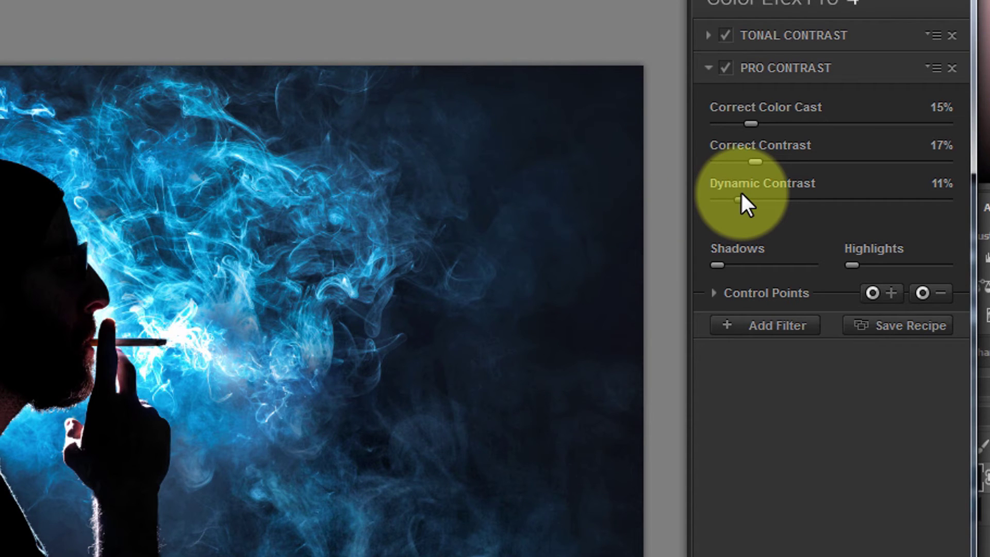
mouse_move(742, 196)
mouse_down()
mouse_move(703, 202)
mouse_move(734, 199)
mouse_up()
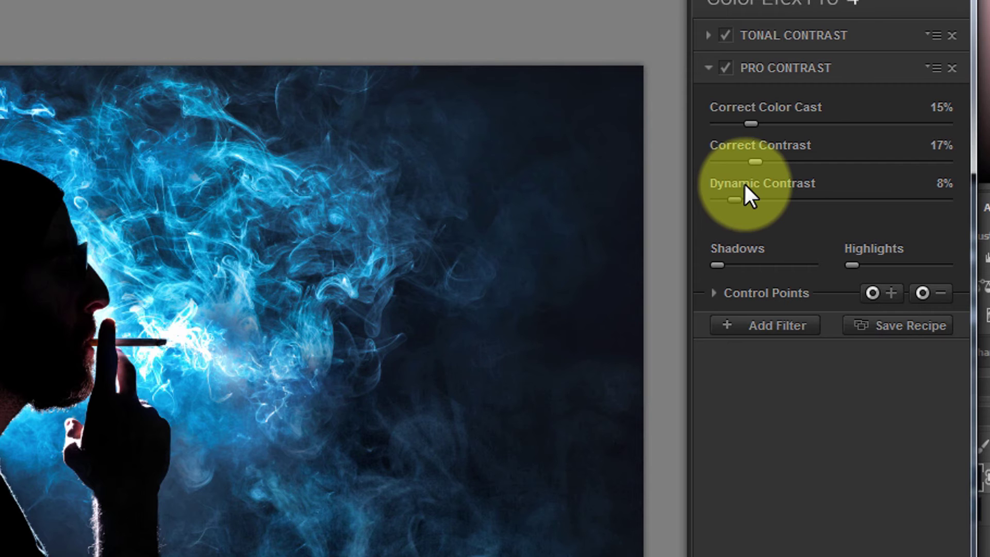
click(872, 293)
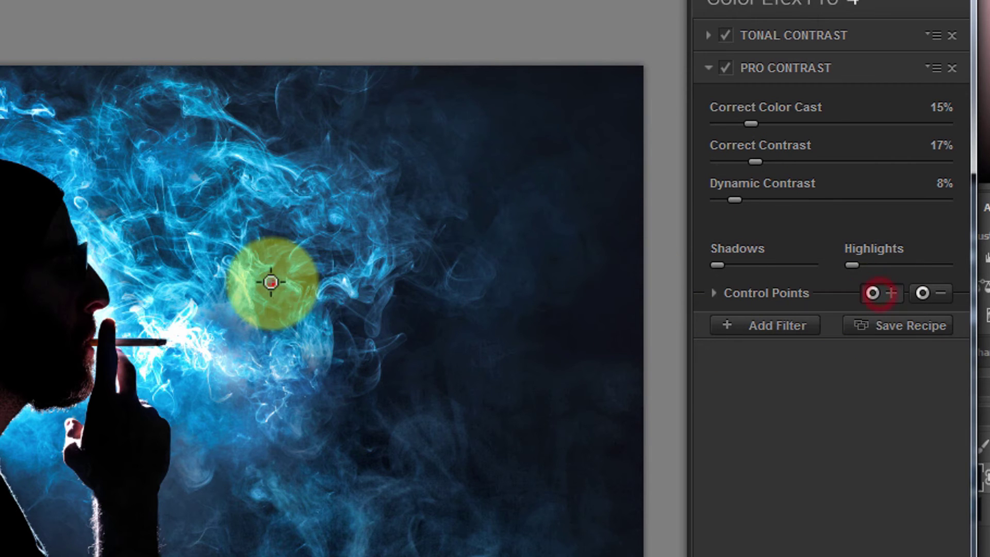
click(271, 283)
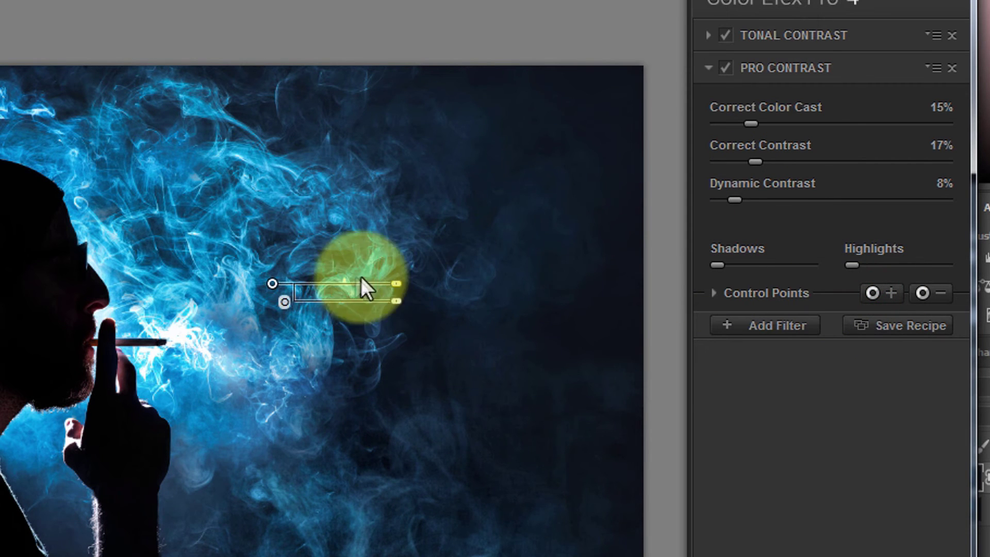
click(428, 555)
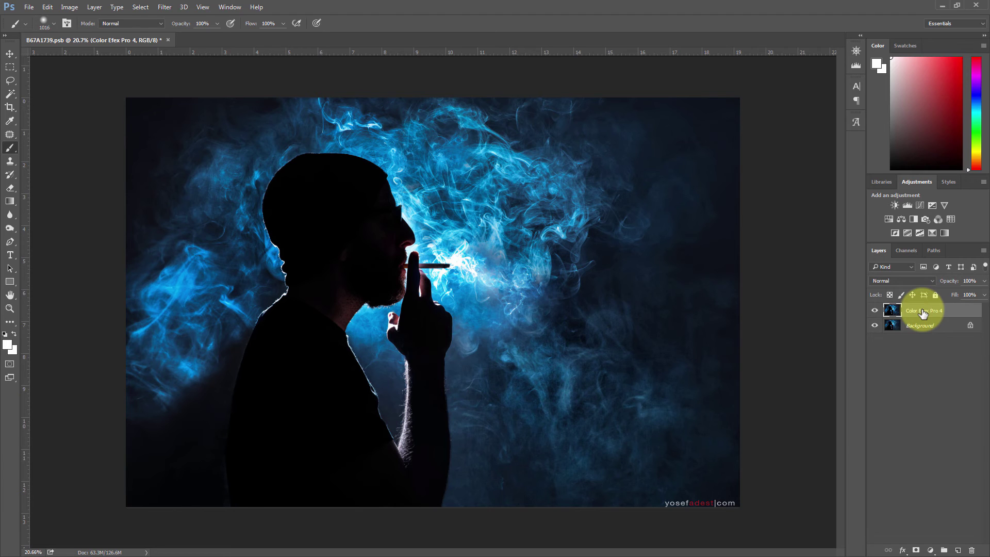
Add an inverted layer mask to the Color Efex Pro 4 layer and paint the effect back onto the smoke
click(916, 550)
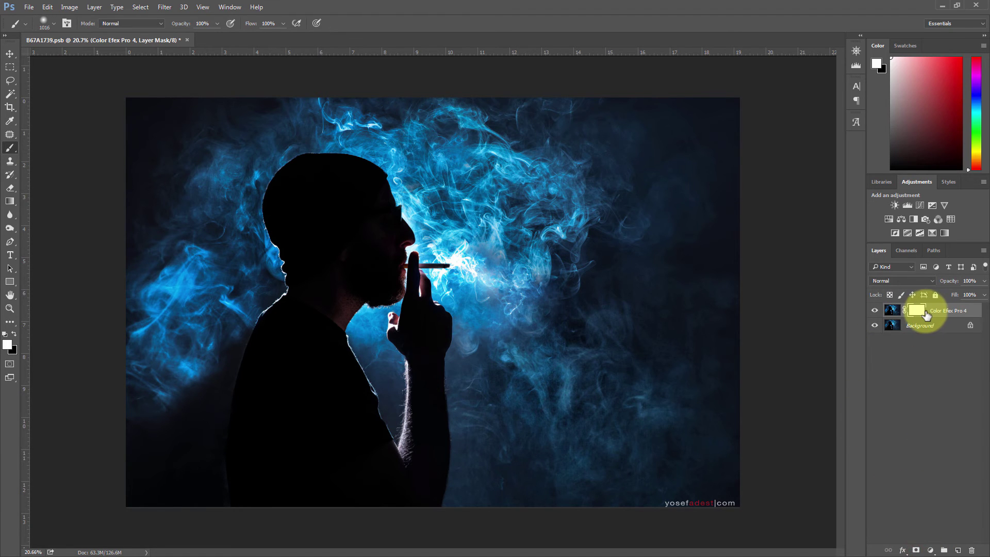
key(ctrl+i)
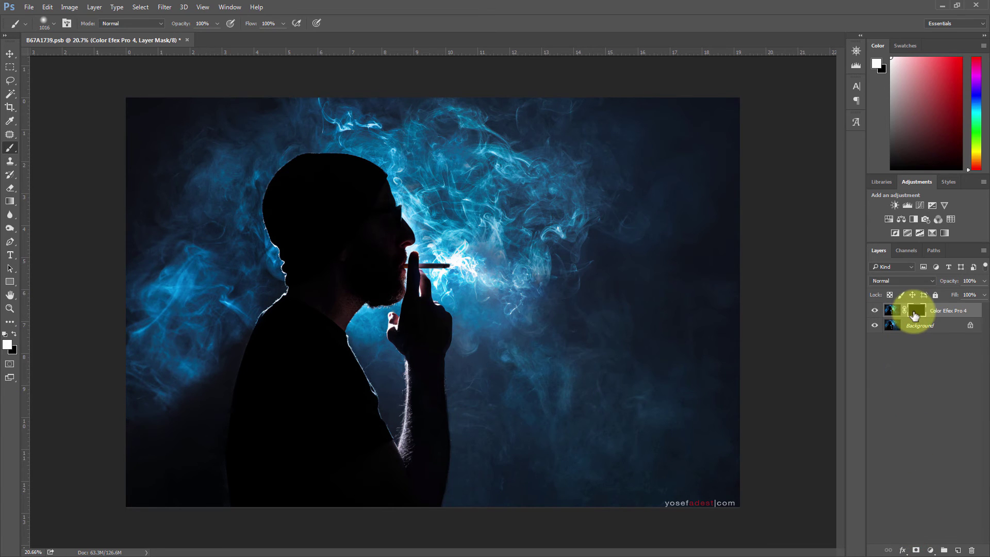
click(916, 312)
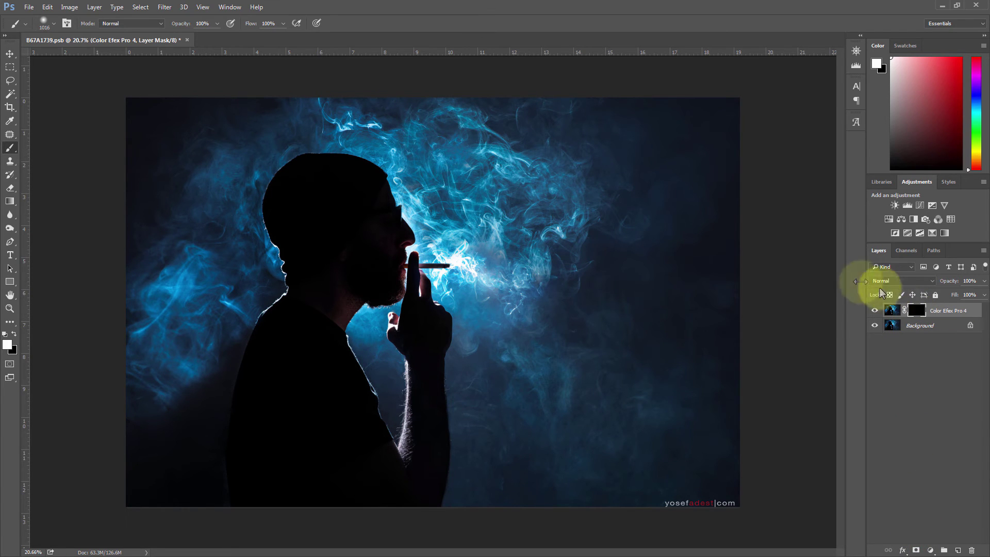
drag(506, 261, 486, 263)
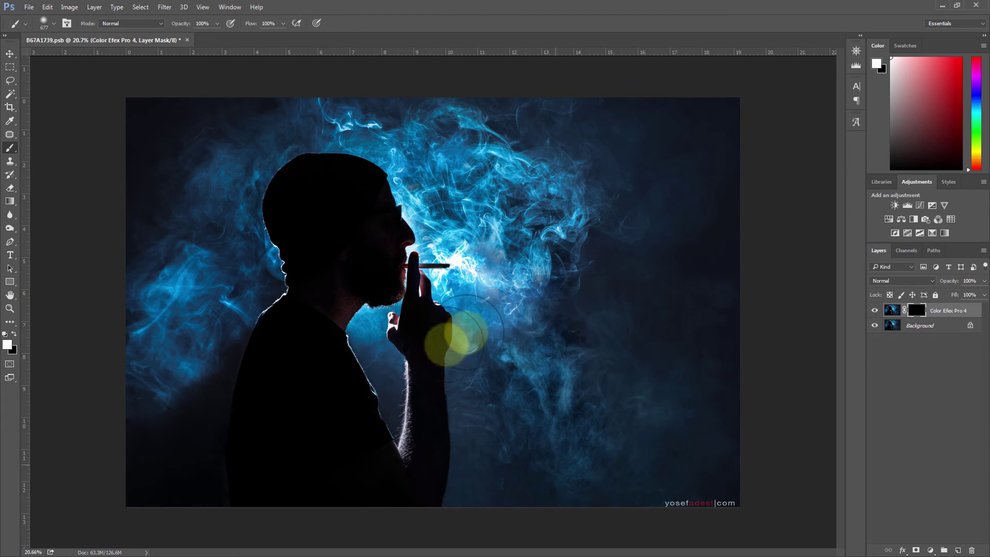
mouse_move(456, 263)
mouse_down()
mouse_move(490, 239)
mouse_move(440, 245)
mouse_up()
Softly paint the effect over the left-side smoke with a 1635 px brush at 54% opacity
key(x)
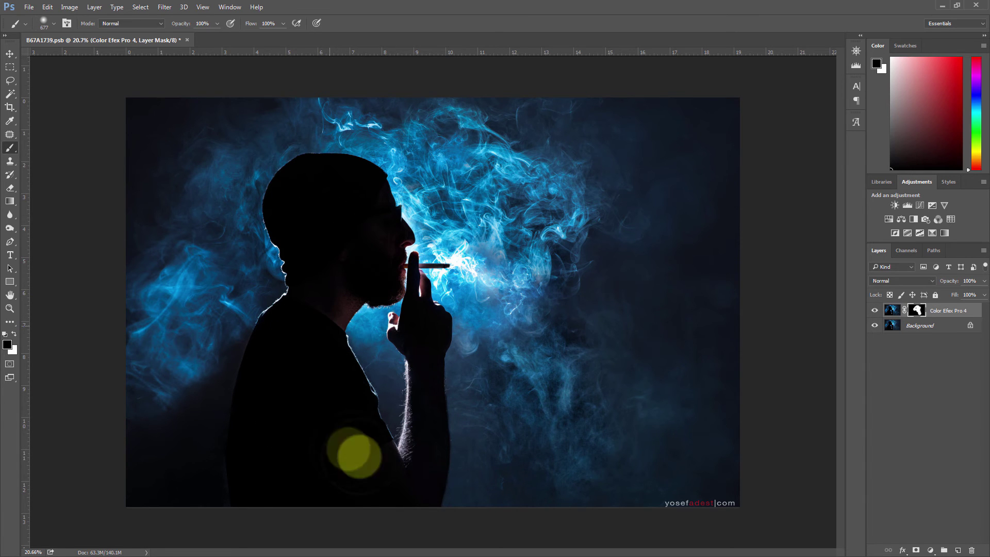
key(x)
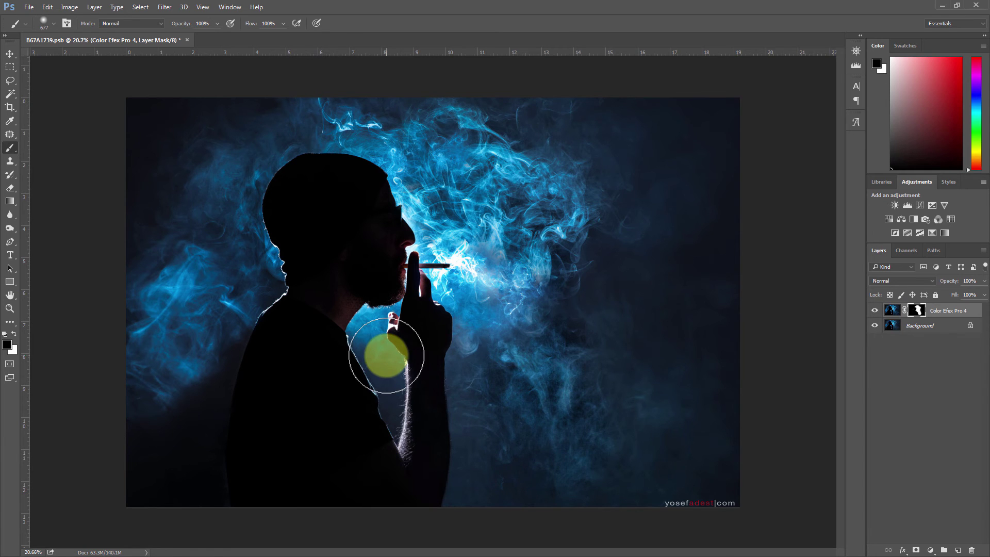
key(5)
key(4)
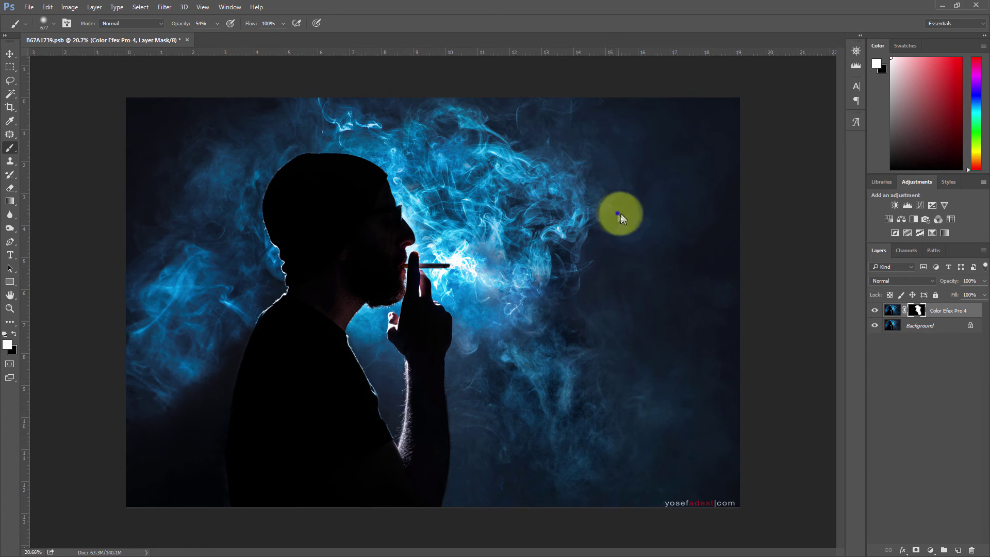
key(bracketright)
key(bracketright)
key(bracketright)
key(bracketright)
key(bracketright)
key(bracketright)
key(bracketright)
key(bracketright)
key(bracketright)
click(613, 110)
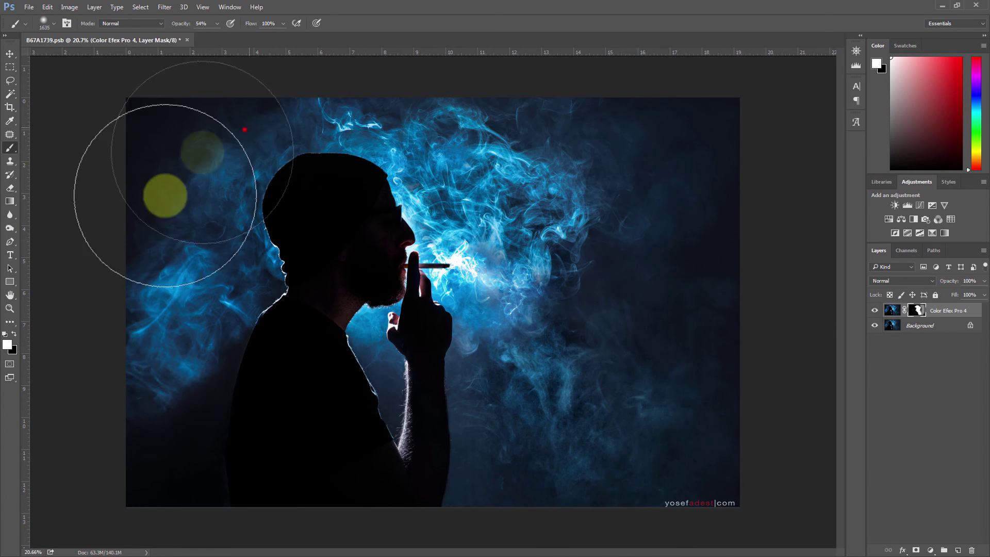
drag(243, 126, 148, 310)
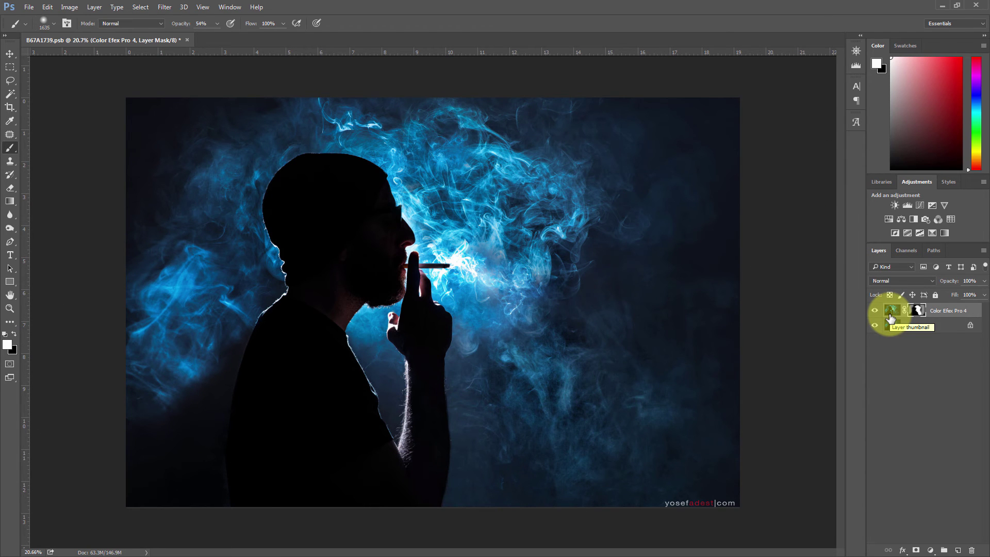
Toggle the Color Efex Pro 4 layer's visibility to compare, then reposition the Nik launcher panel
click(875, 311)
click(875, 311)
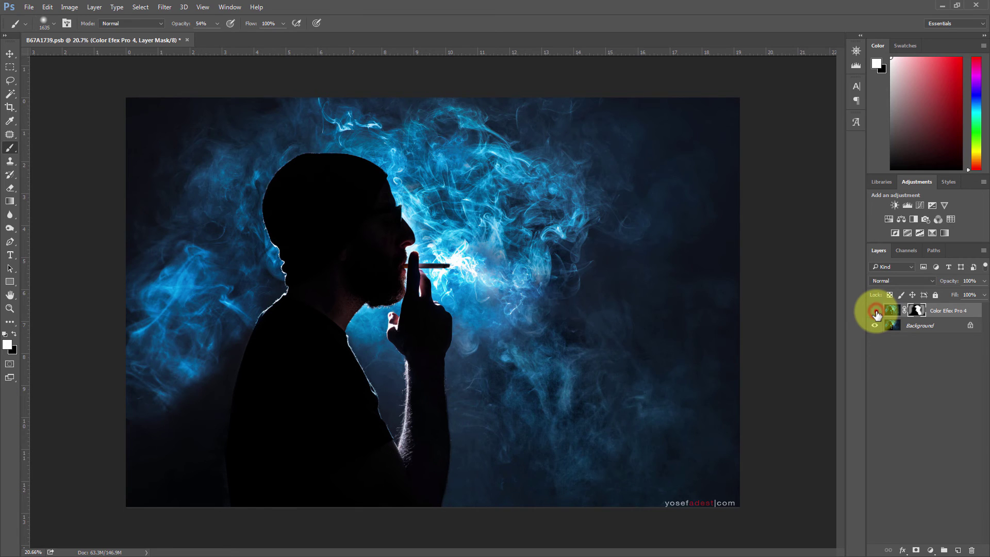
click(875, 310)
click(875, 310)
click(875, 310)
click(875, 311)
click(875, 311)
click(875, 311)
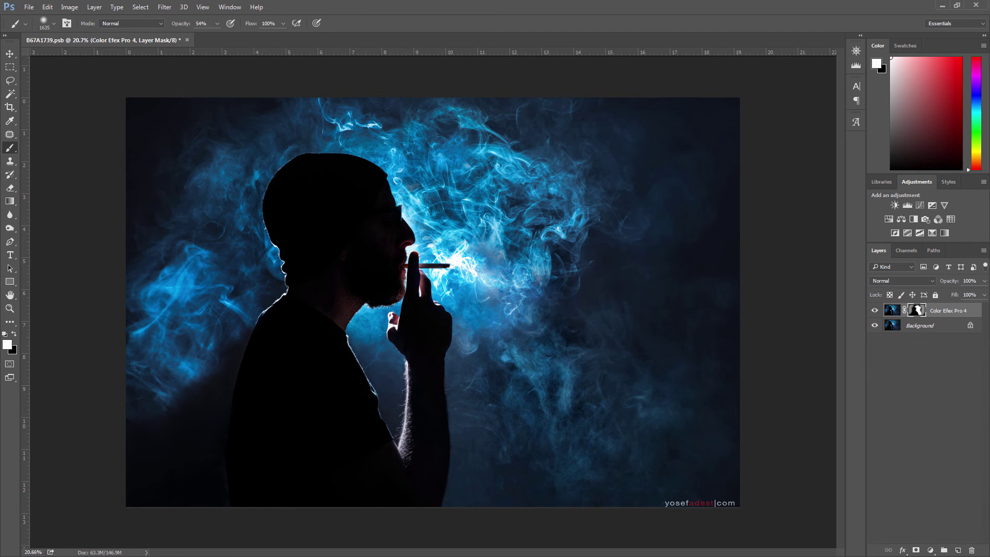
drag(751, 99, 746, 101)
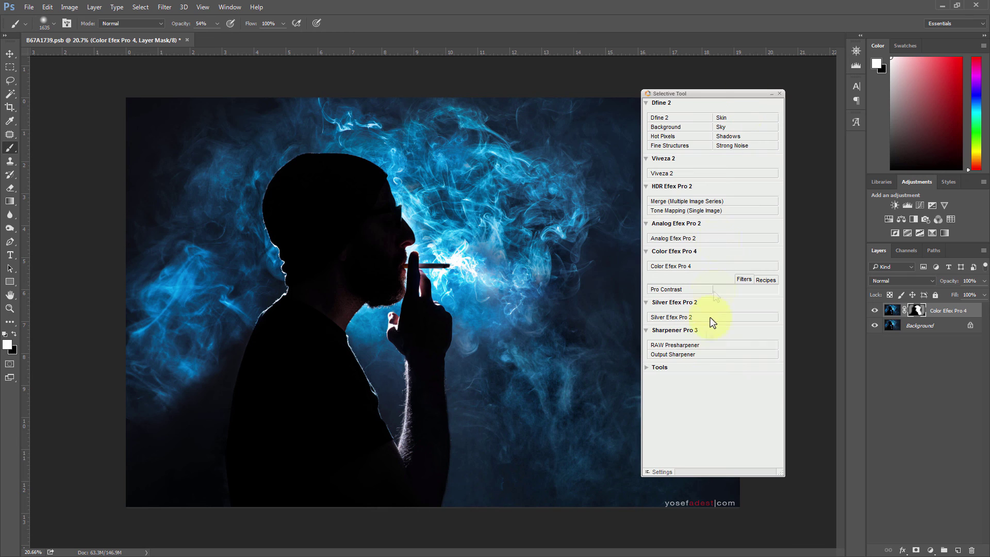
Open Silver Efex Pro 2 and preview presets 000 Neutral through 004 High Contrast (smooth)
click(672, 318)
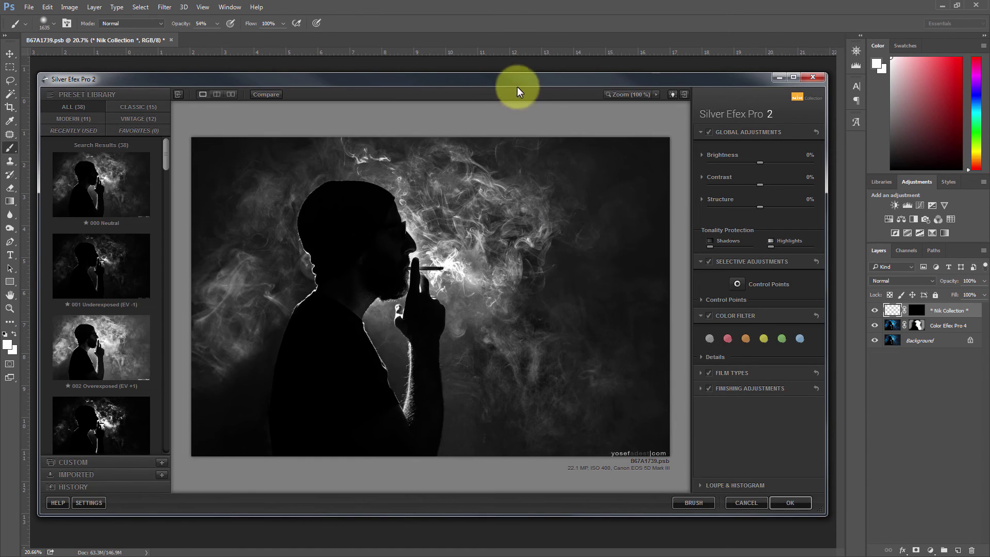
drag(513, 81, 620, 28)
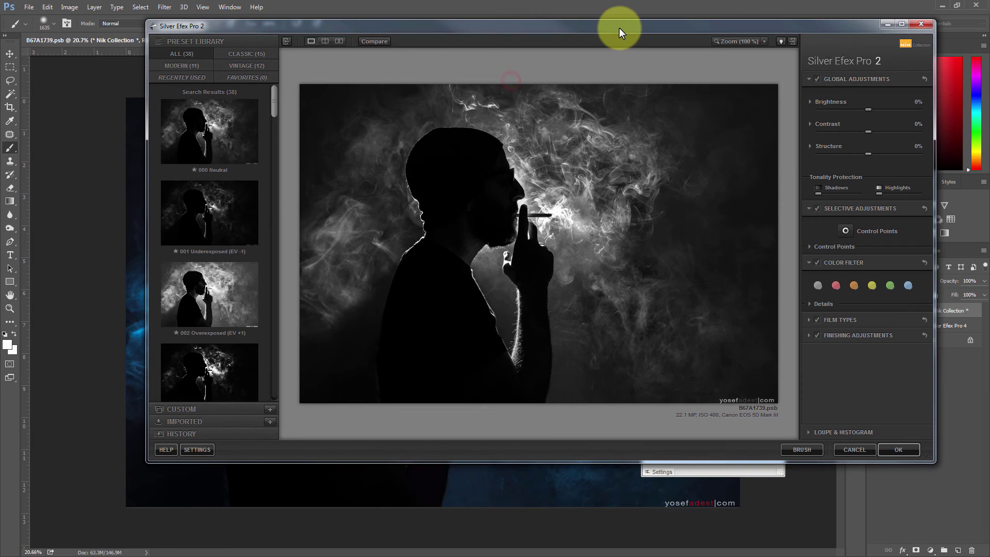
click(227, 118)
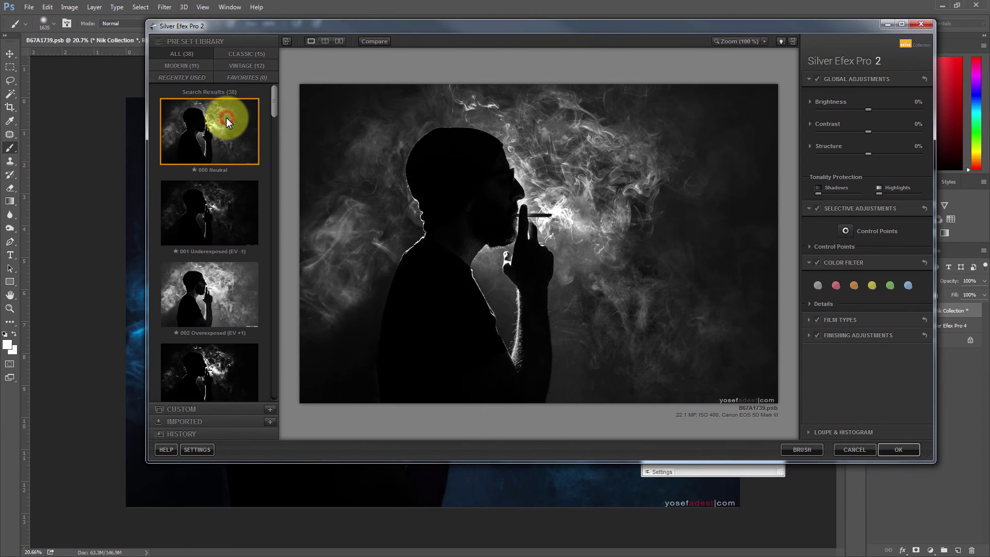
click(211, 196)
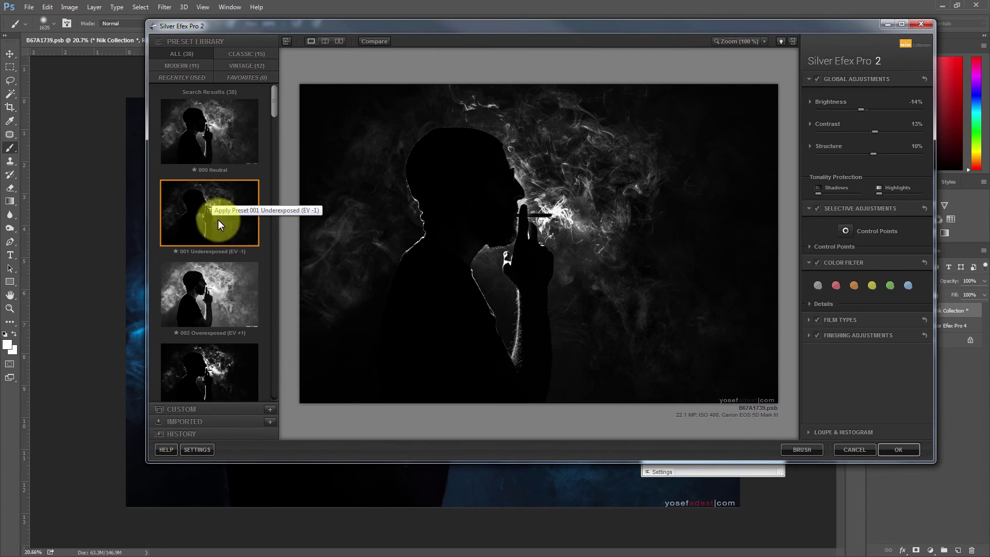
scroll(217, 232, down, 2)
click(215, 253)
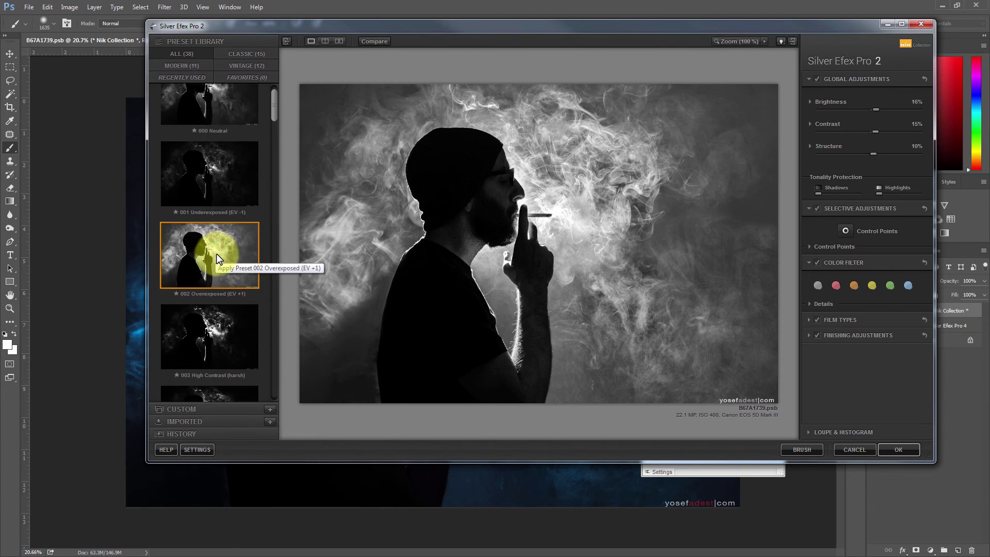
scroll(218, 263, down, 4)
click(220, 274)
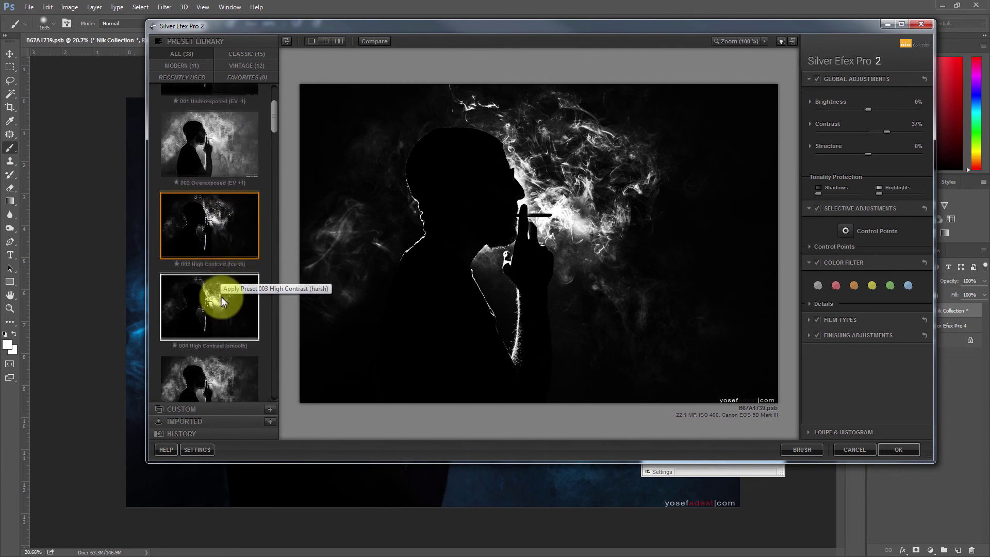
click(221, 297)
Step through presets 005 to 008 and settle on 009 Low Key 1
scroll(220, 301, down, 1)
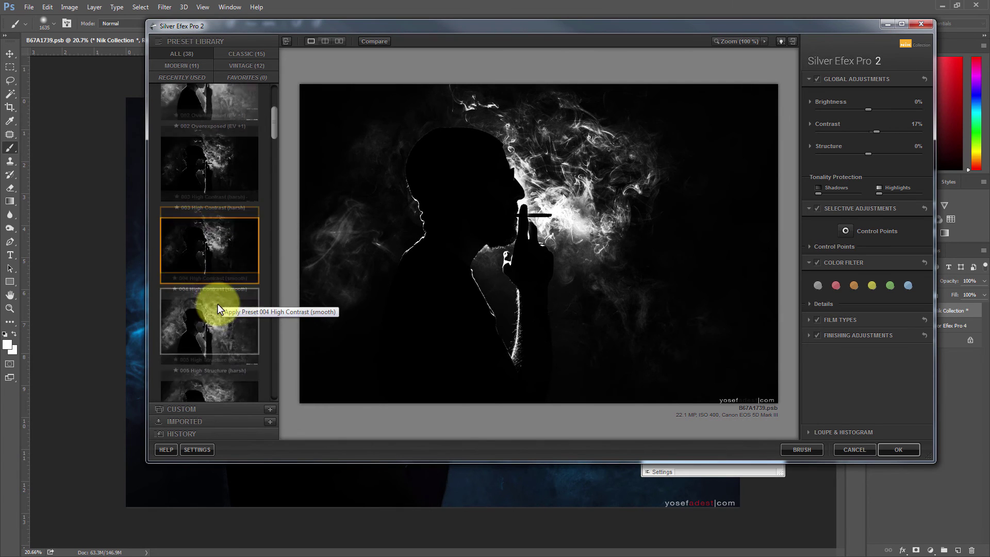
click(218, 305)
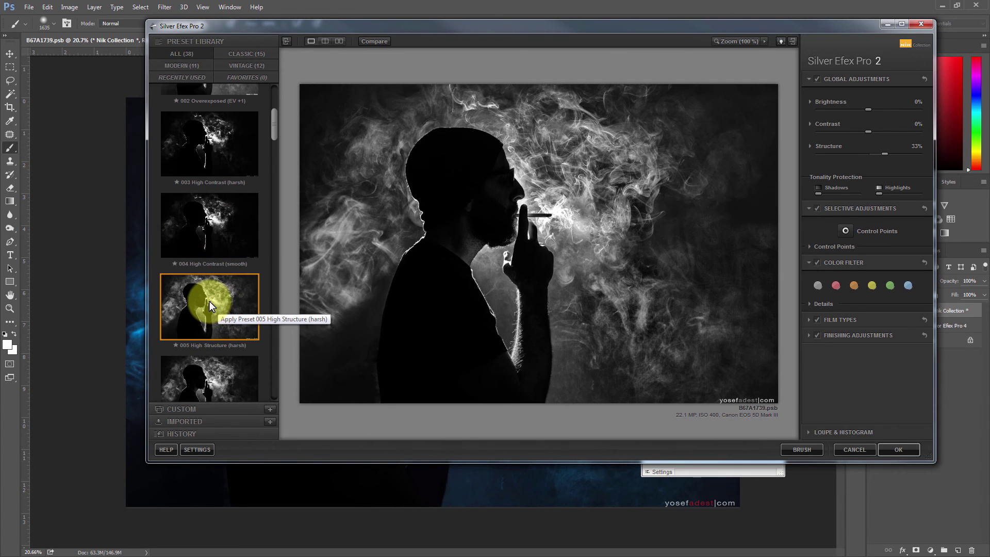
scroll(202, 294, down, 1)
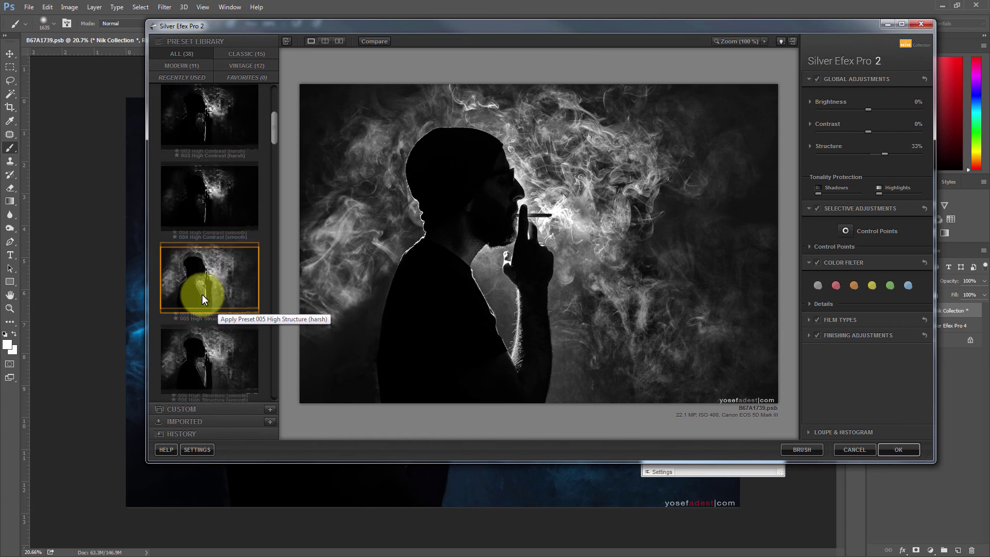
click(202, 290)
scroll(202, 289, down, 1)
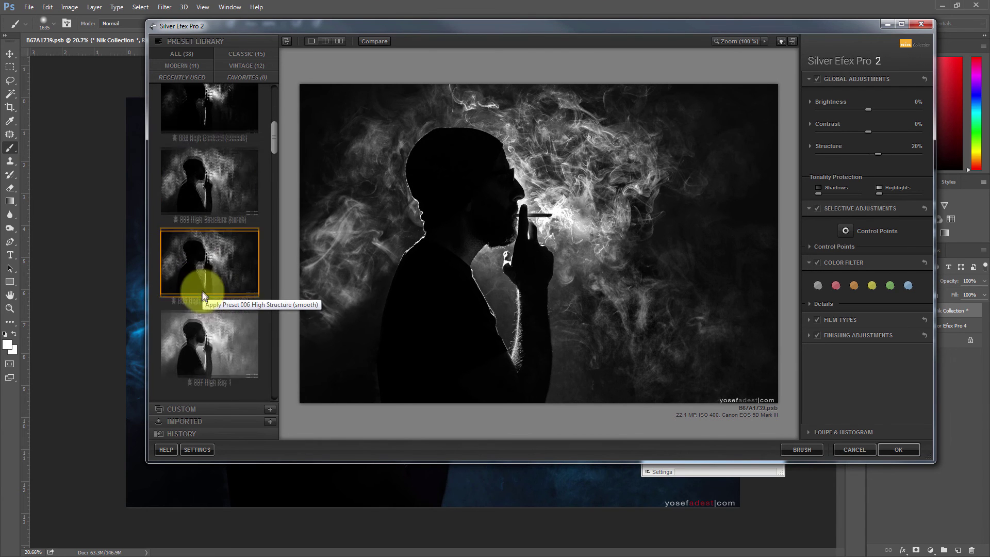
click(209, 324)
scroll(211, 316, down, 1)
click(215, 325)
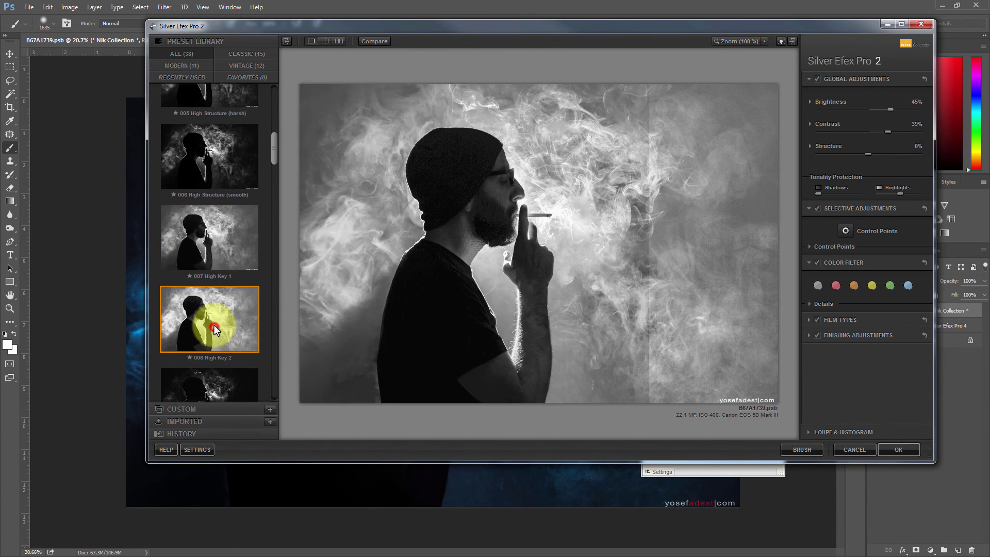
scroll(215, 323, down, 1)
click(211, 324)
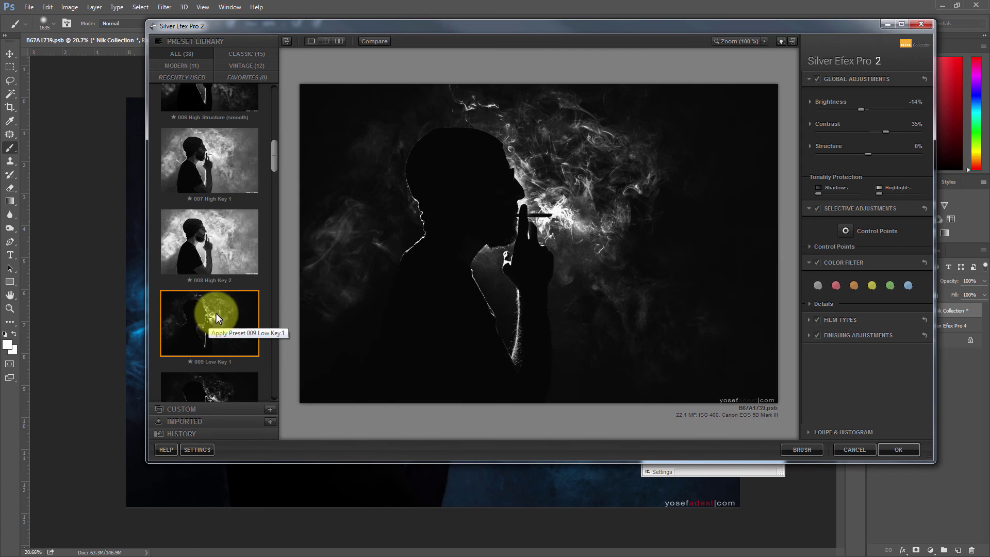
scroll(219, 315, down, 1)
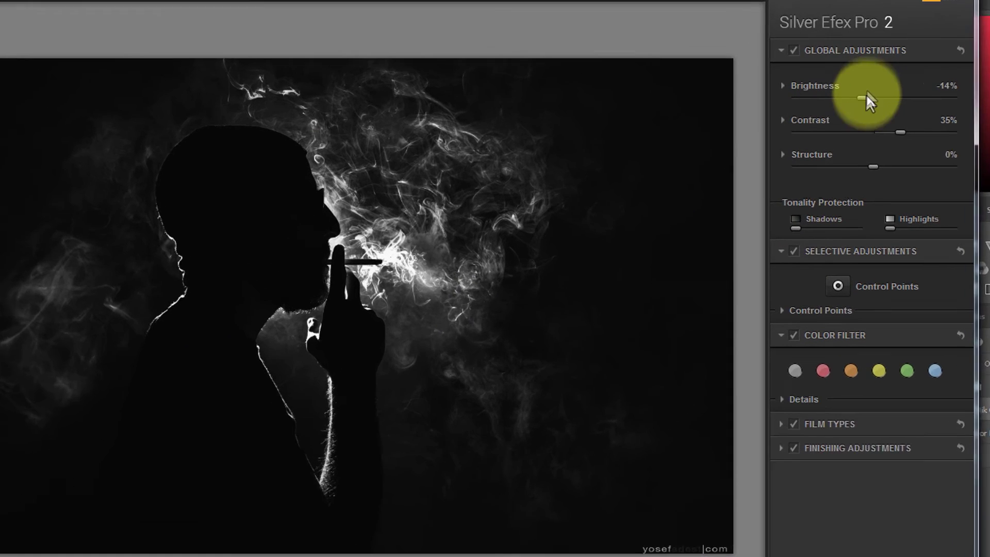
Raise Structure to 18% and choose the Ilford Delta 400 Pro film type
drag(866, 153, 876, 130)
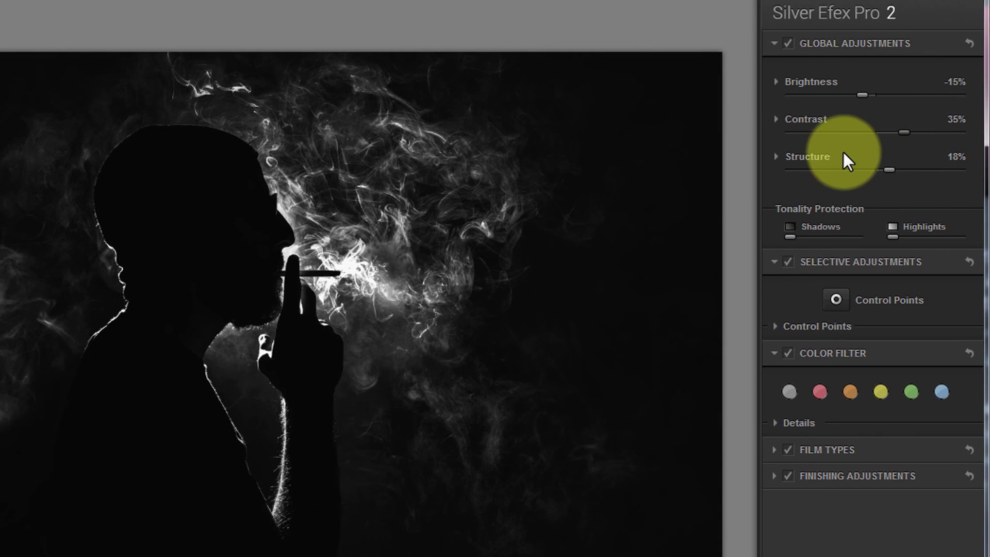
click(772, 449)
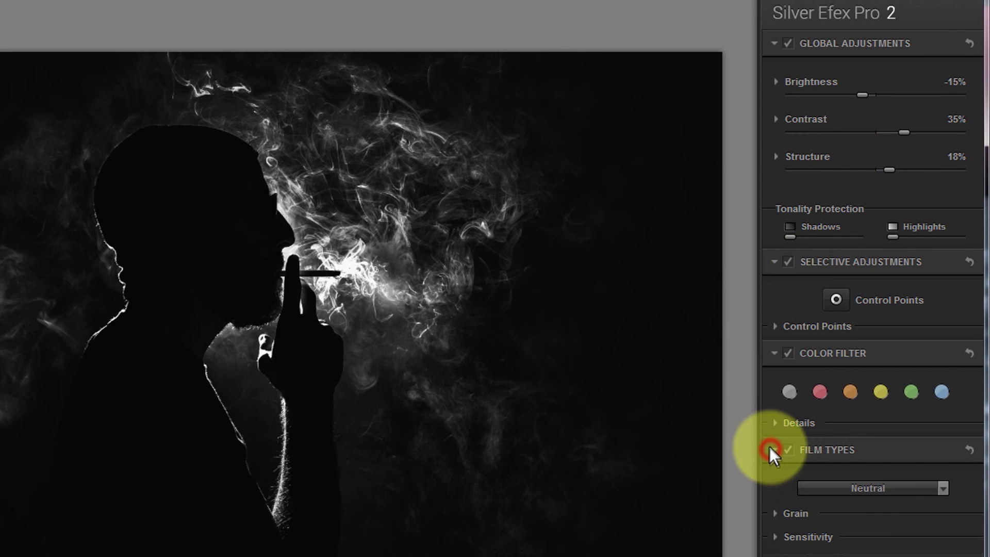
click(879, 489)
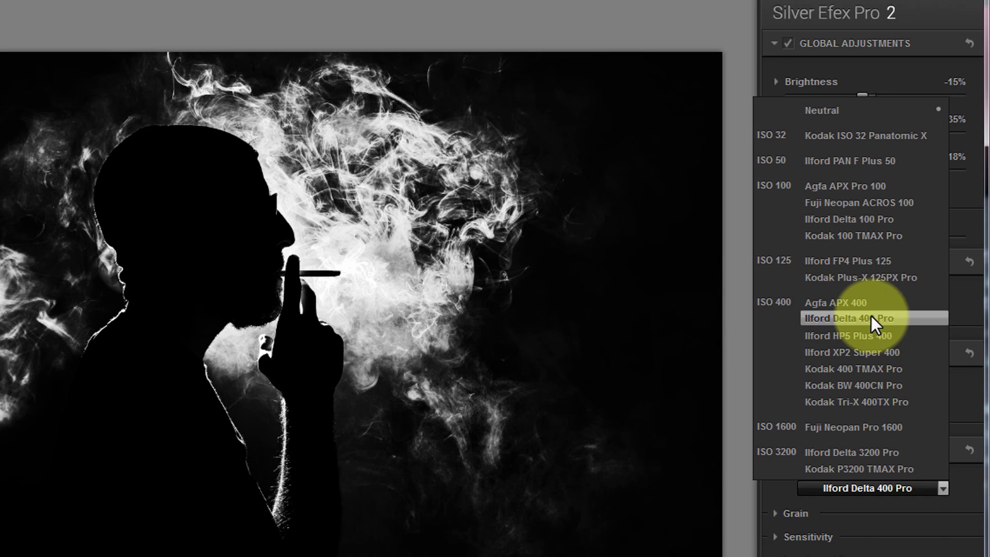
click(871, 318)
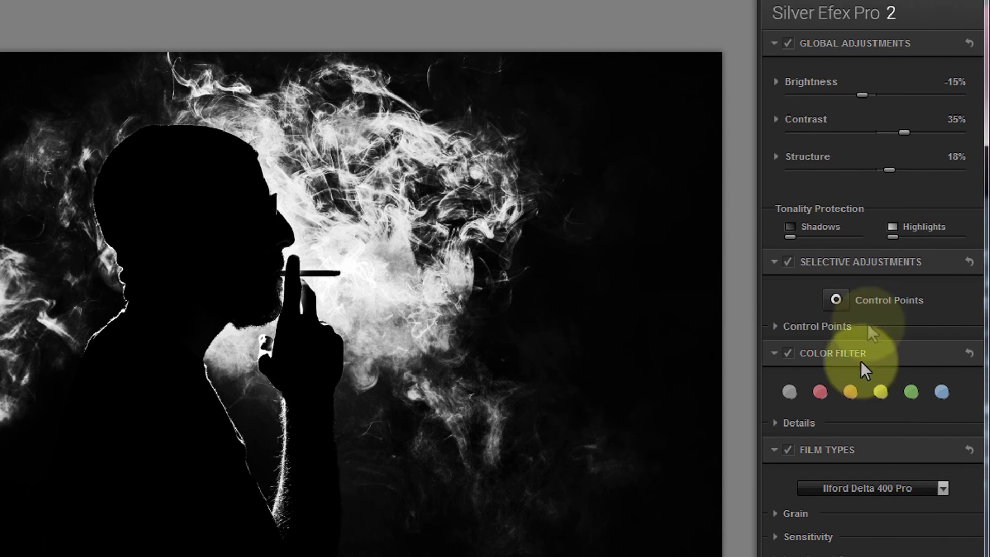
click(916, 490)
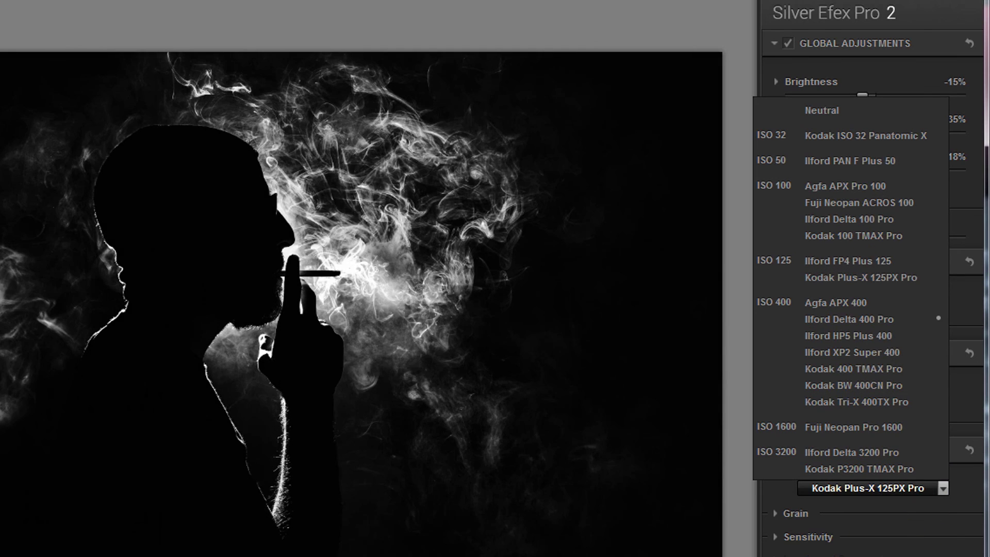
click(917, 536)
Set grain to 469 per pixel, then hide the new Silver Efex Pro 2 layer
click(776, 512)
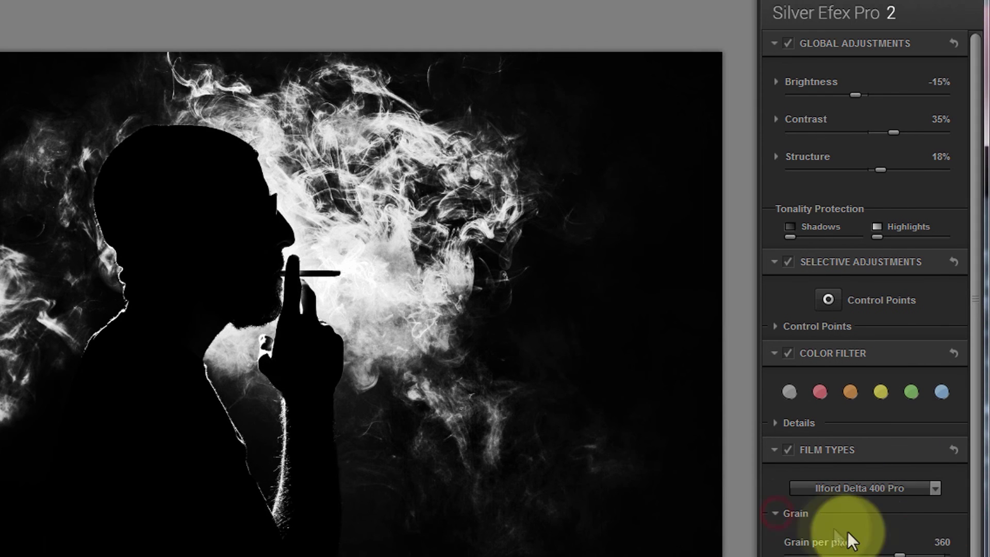
drag(903, 488, 932, 489)
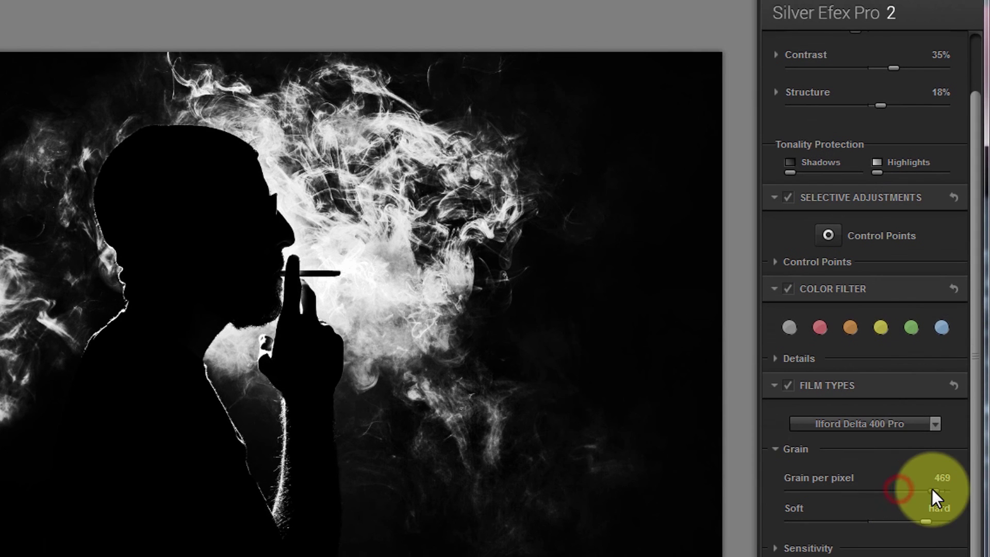
scroll(898, 544, down, 6)
click(948, 554)
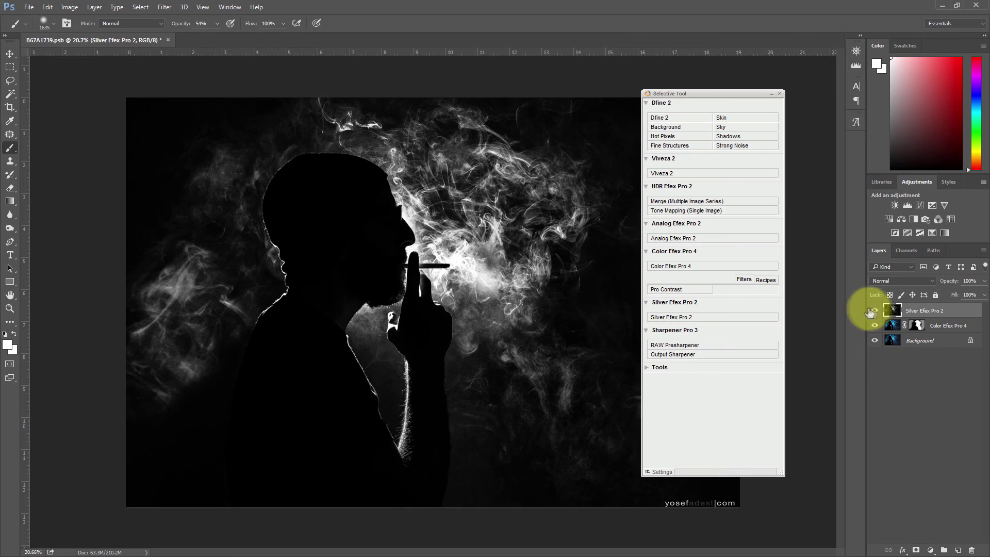
click(874, 310)
drag(699, 94, 785, 88)
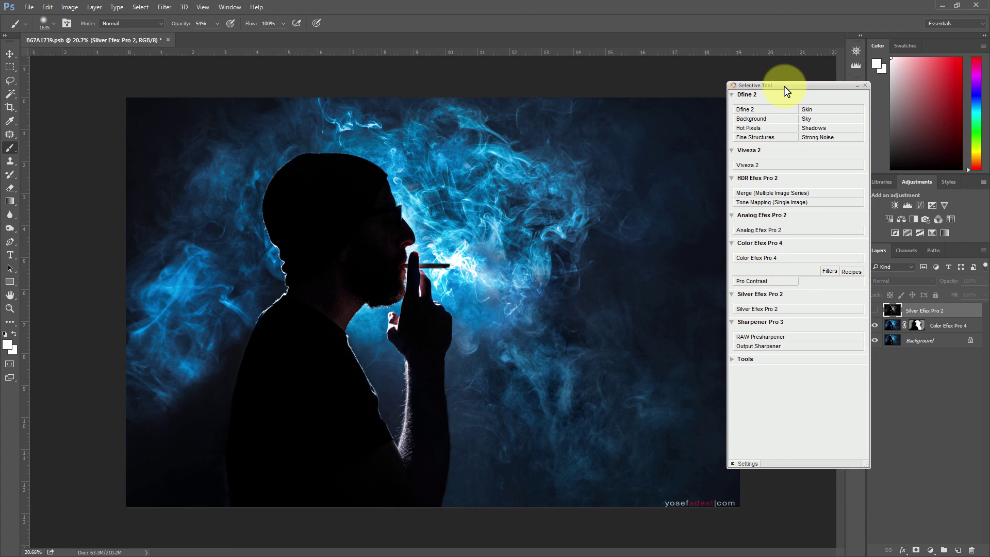
drag(785, 91, 785, 78)
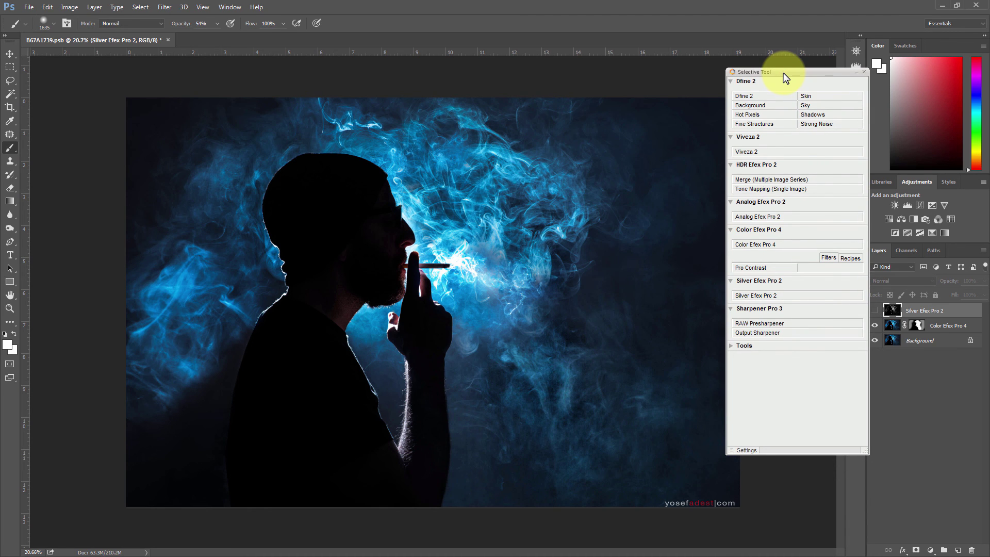
drag(785, 78, 817, 87)
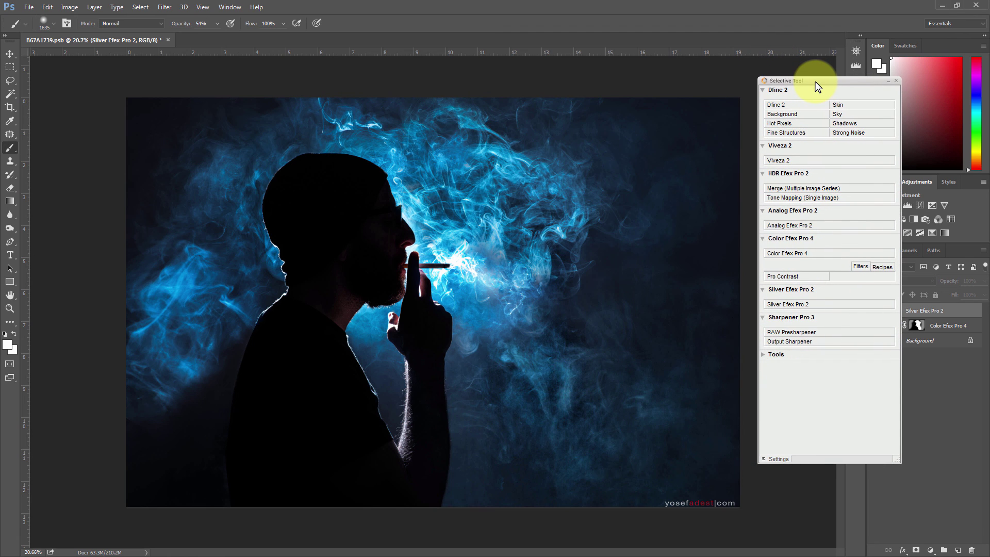